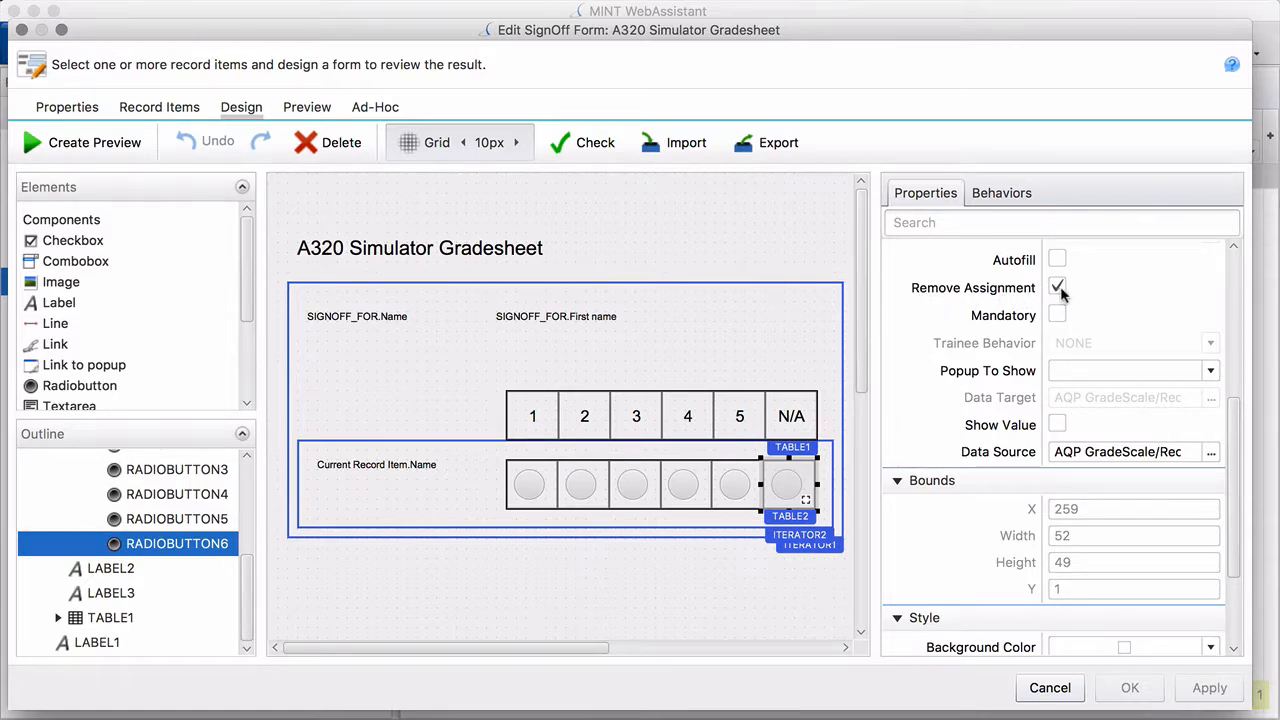
Discard the A320 Simulator Gradesheet sign-off form edits and close the designer
left_click(1049, 688)
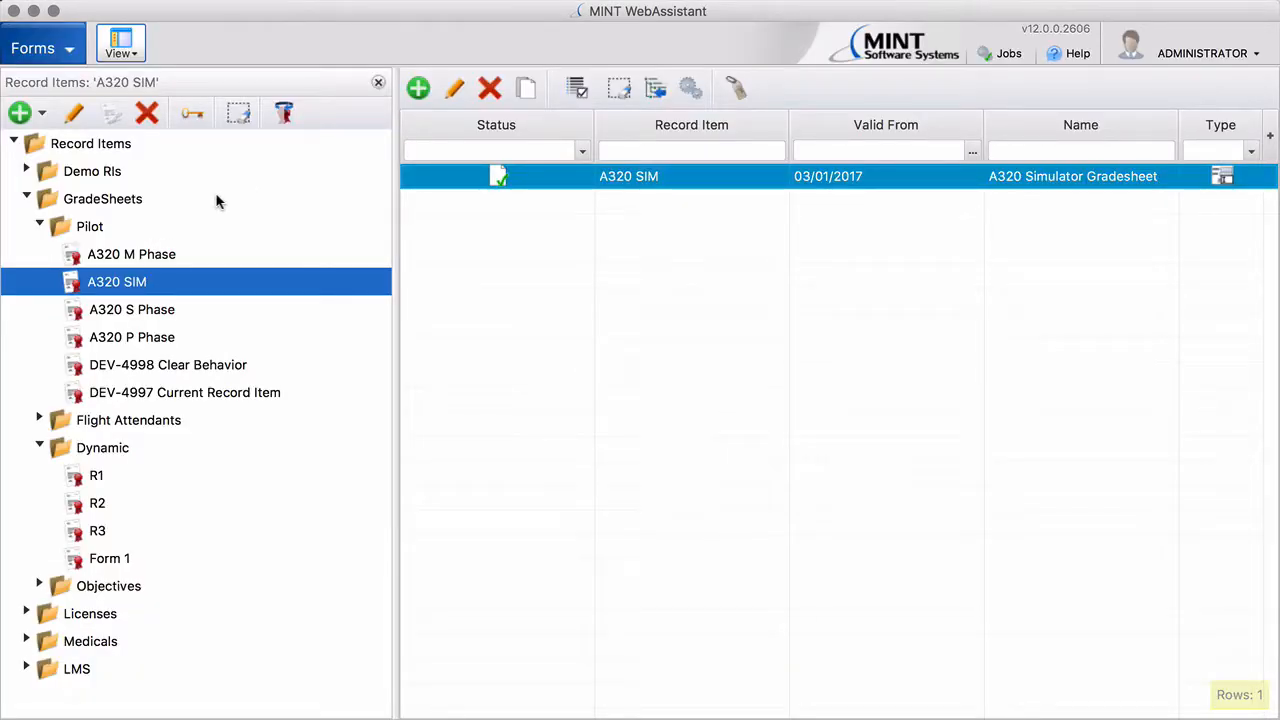
Switch to Tree Management and bring up the Properties options for the Categories tree
left_click(66, 50)
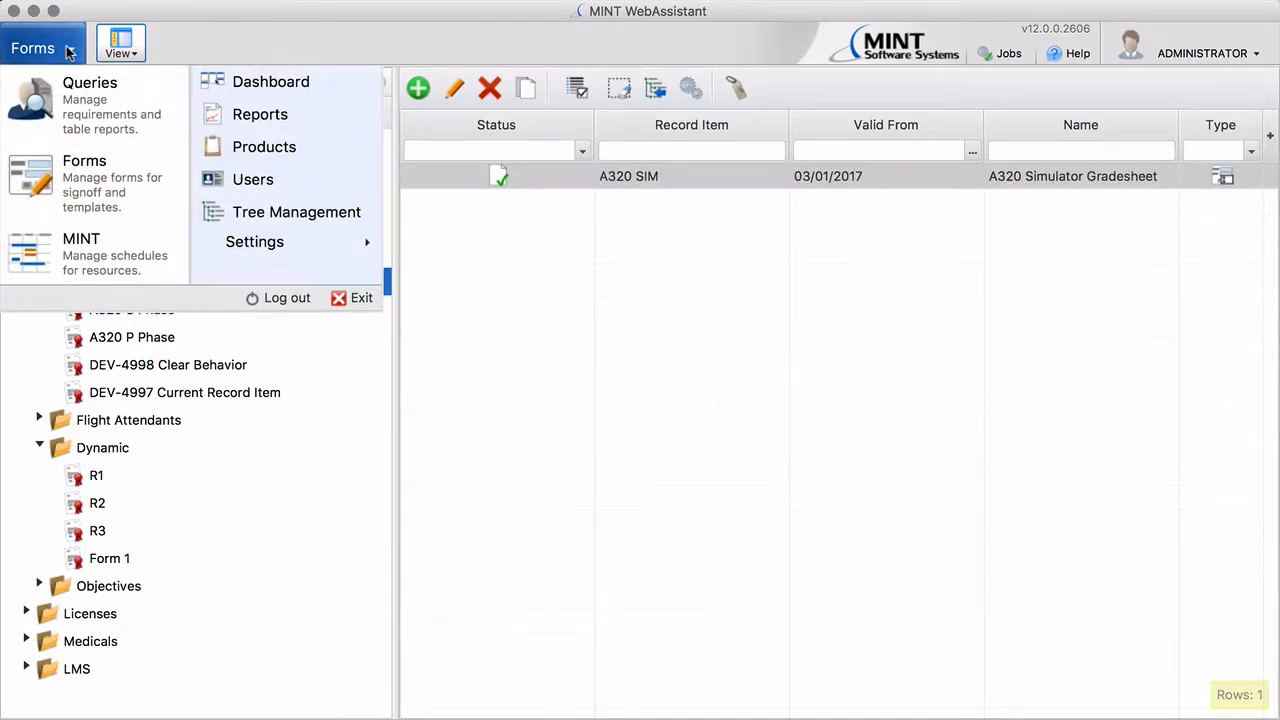
left_click(236, 211)
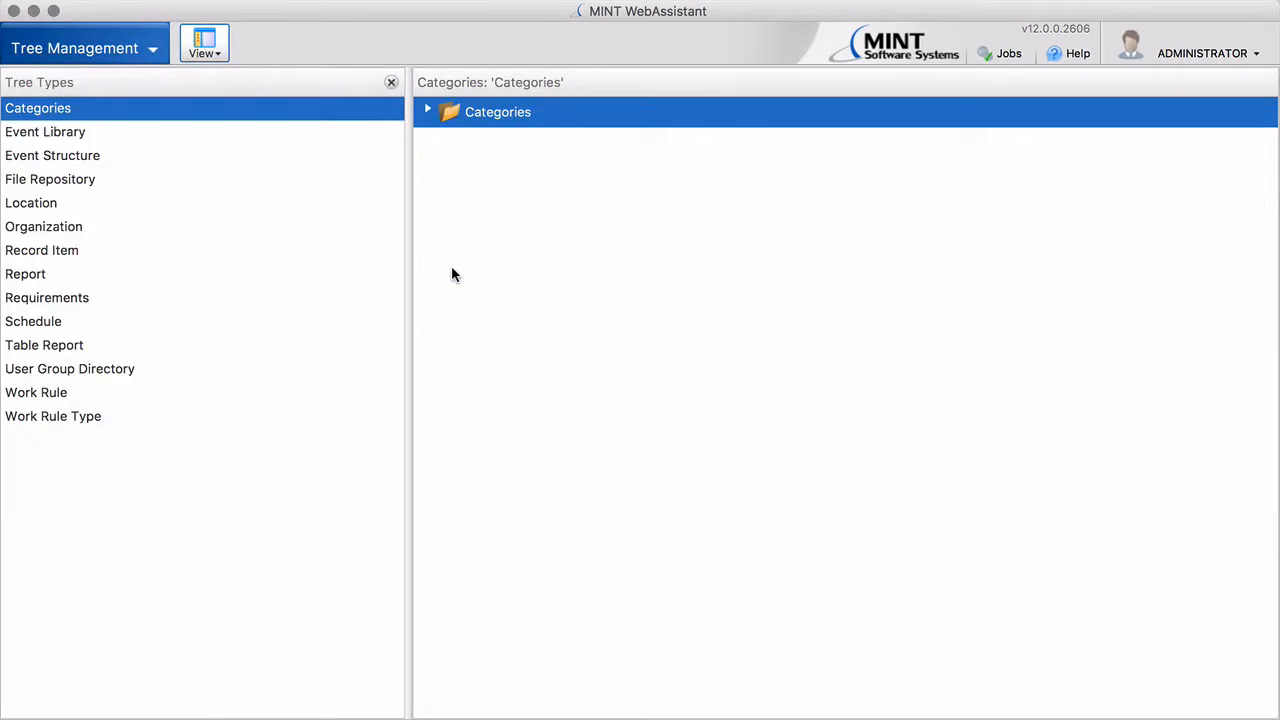
right_click(471, 116)
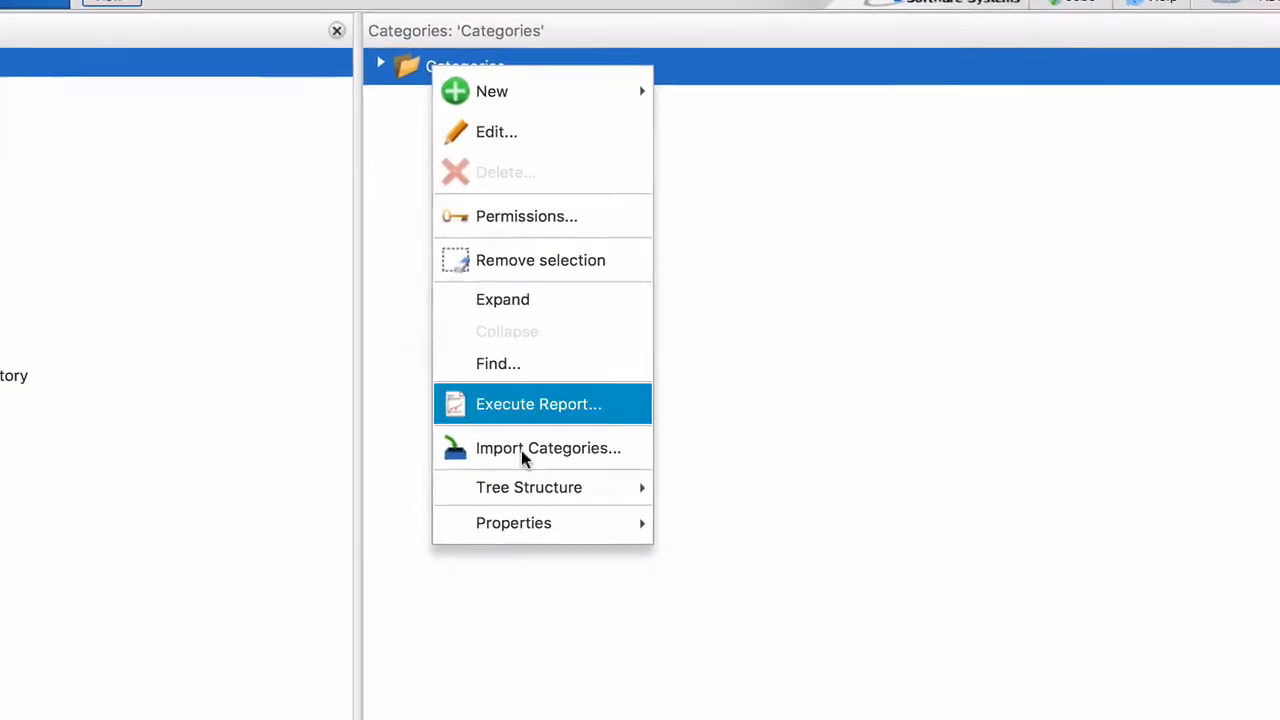
mouse_move(549, 497)
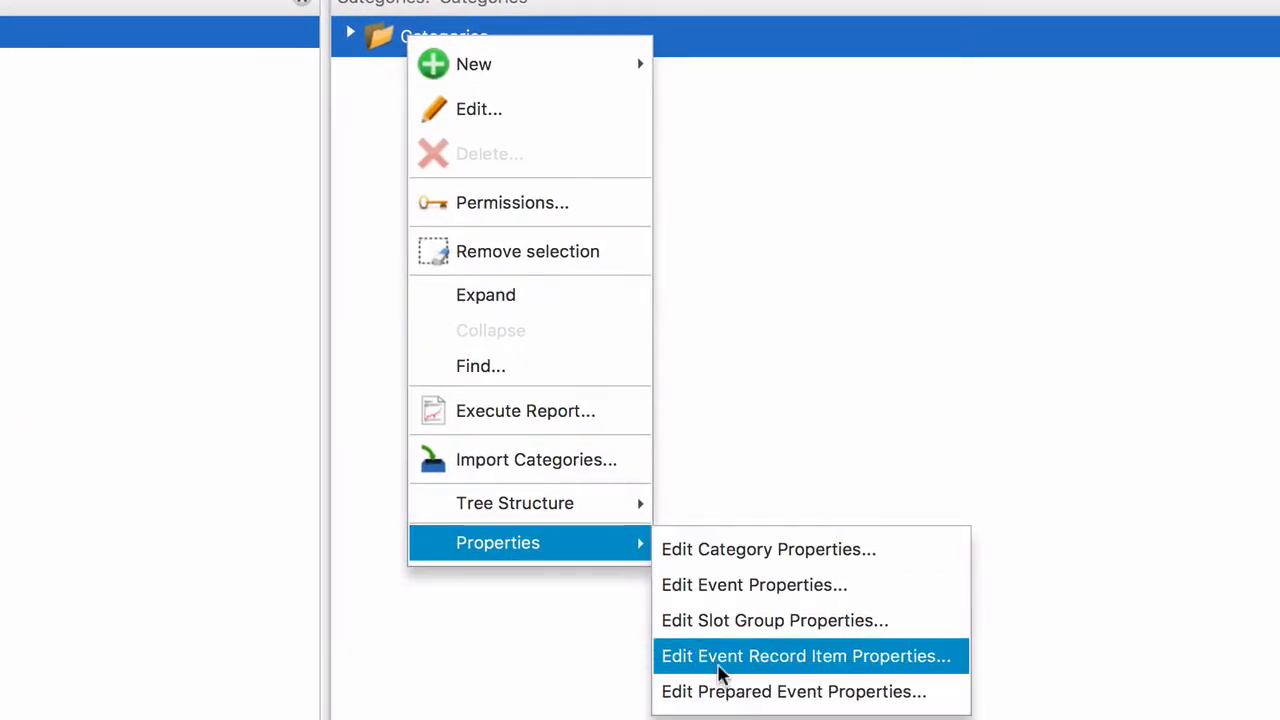
Activate the Selectable On Form record item property for the GradeSheets Objectives folder
left_click(843, 666)
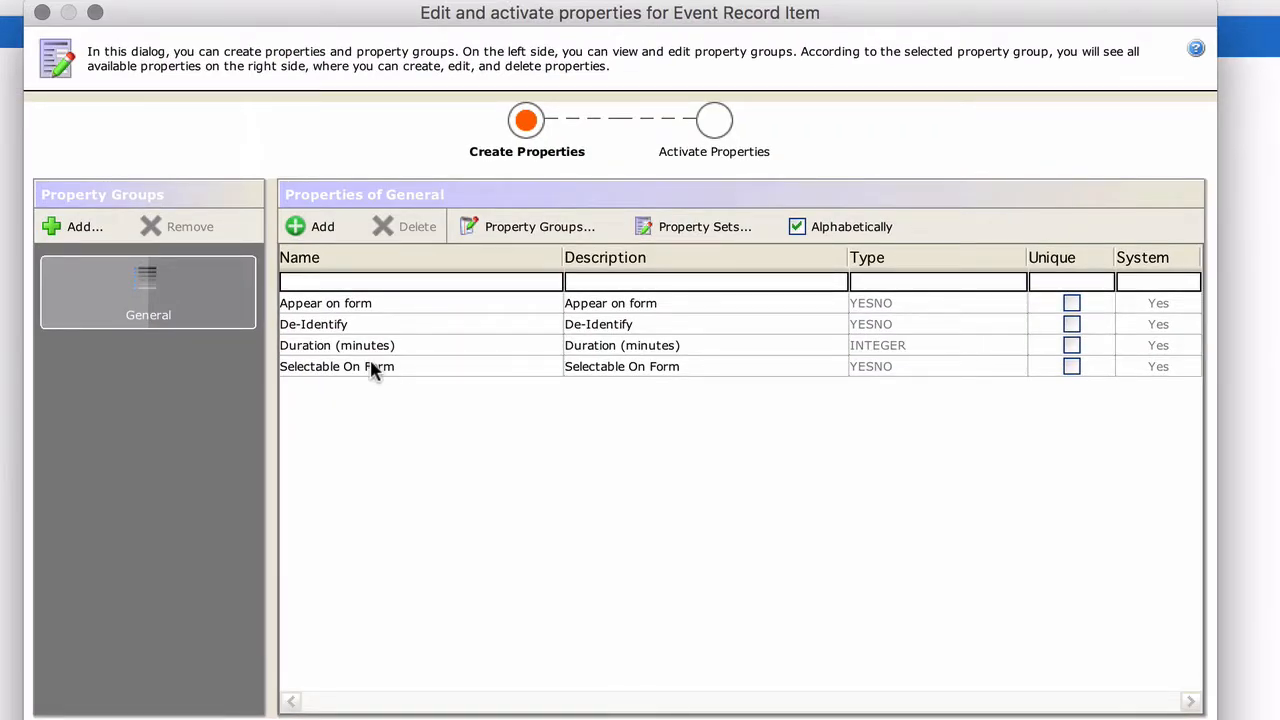
double_click(398, 366)
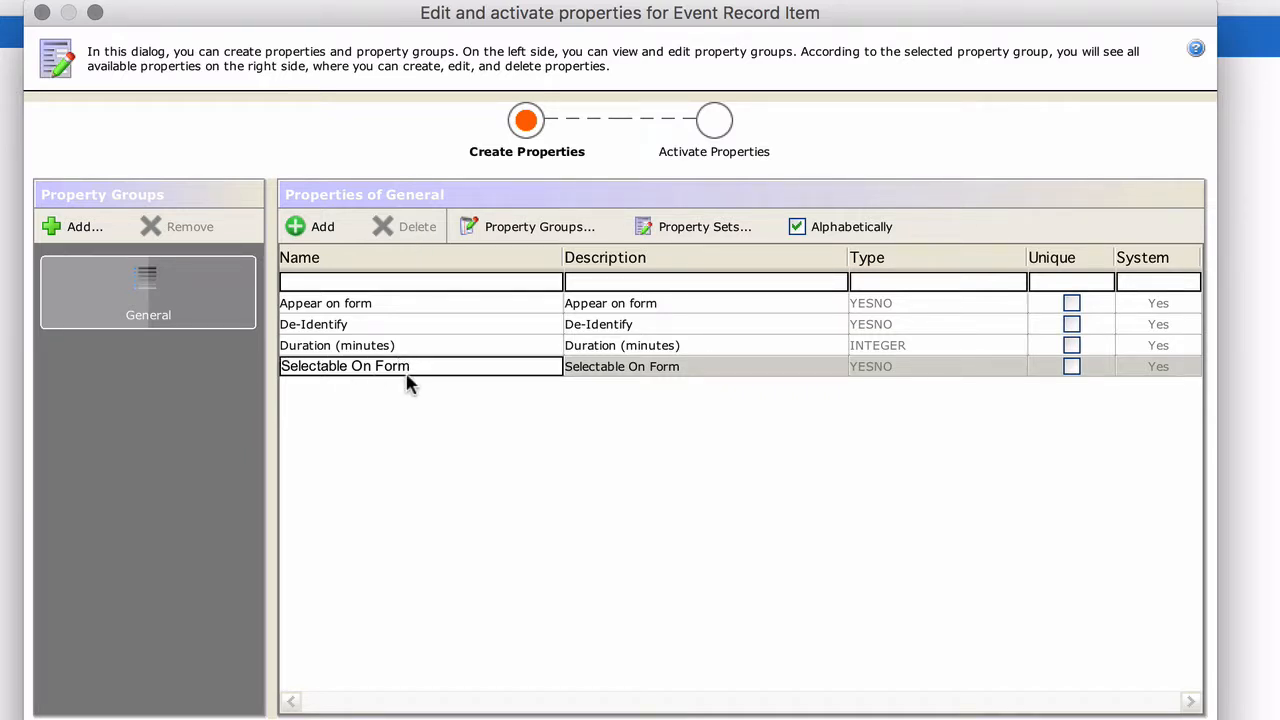
left_click(724, 127)
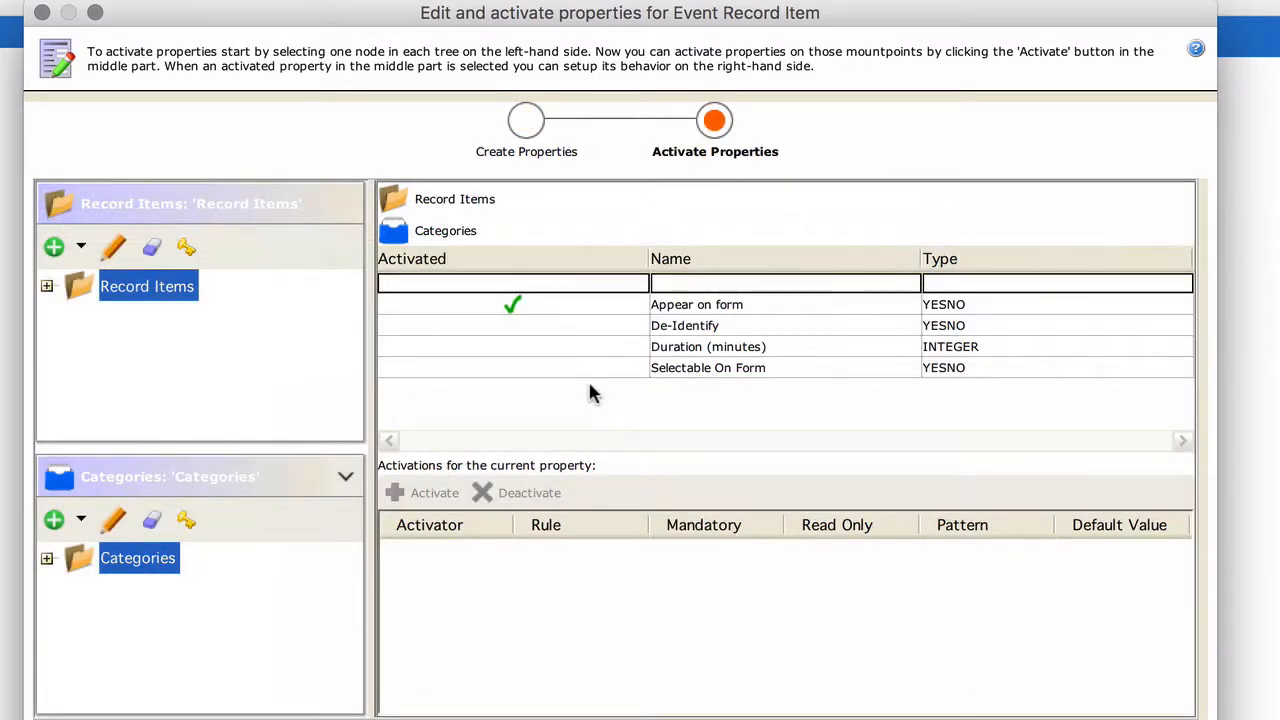
left_click(47, 287)
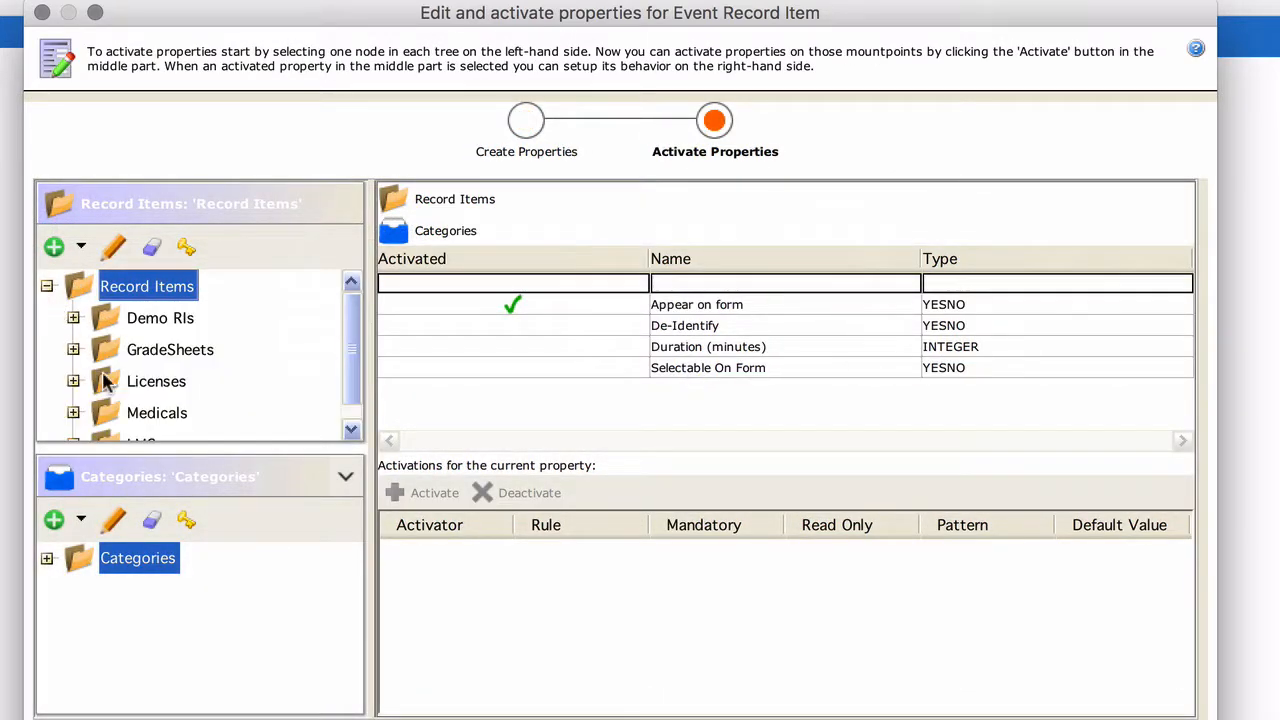
left_click(73, 349)
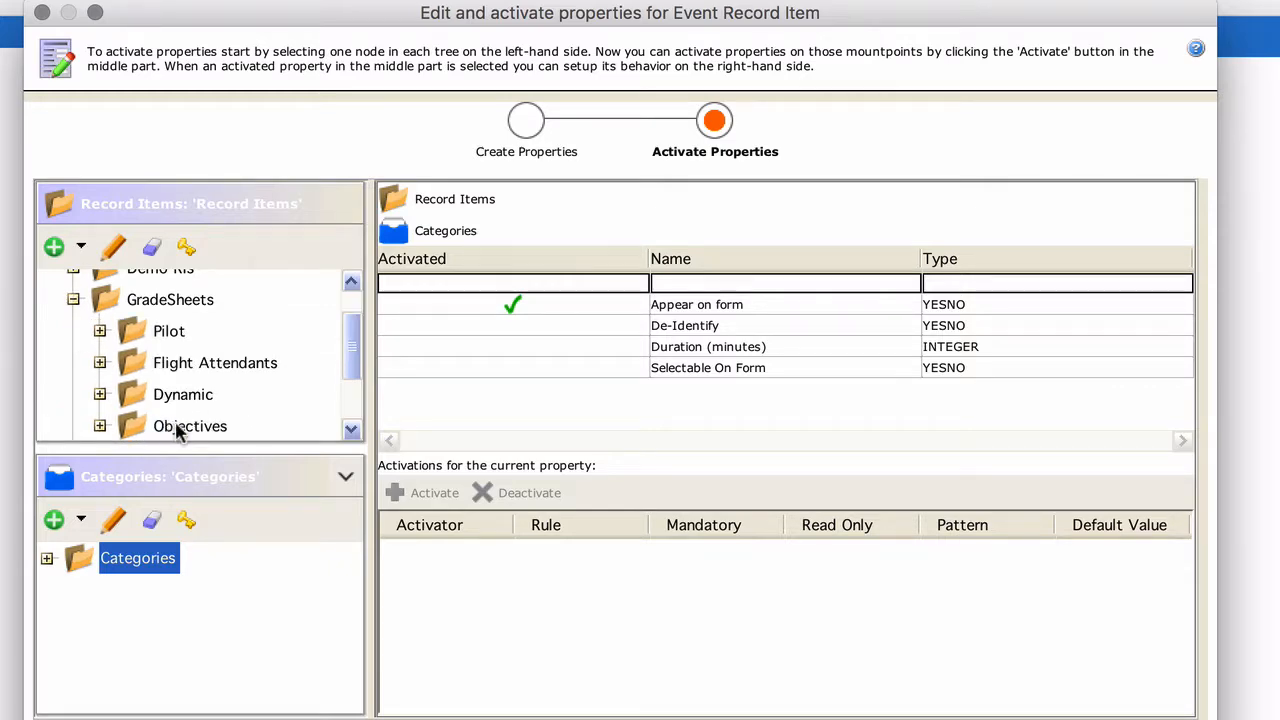
left_click(165, 428)
left_click(684, 368)
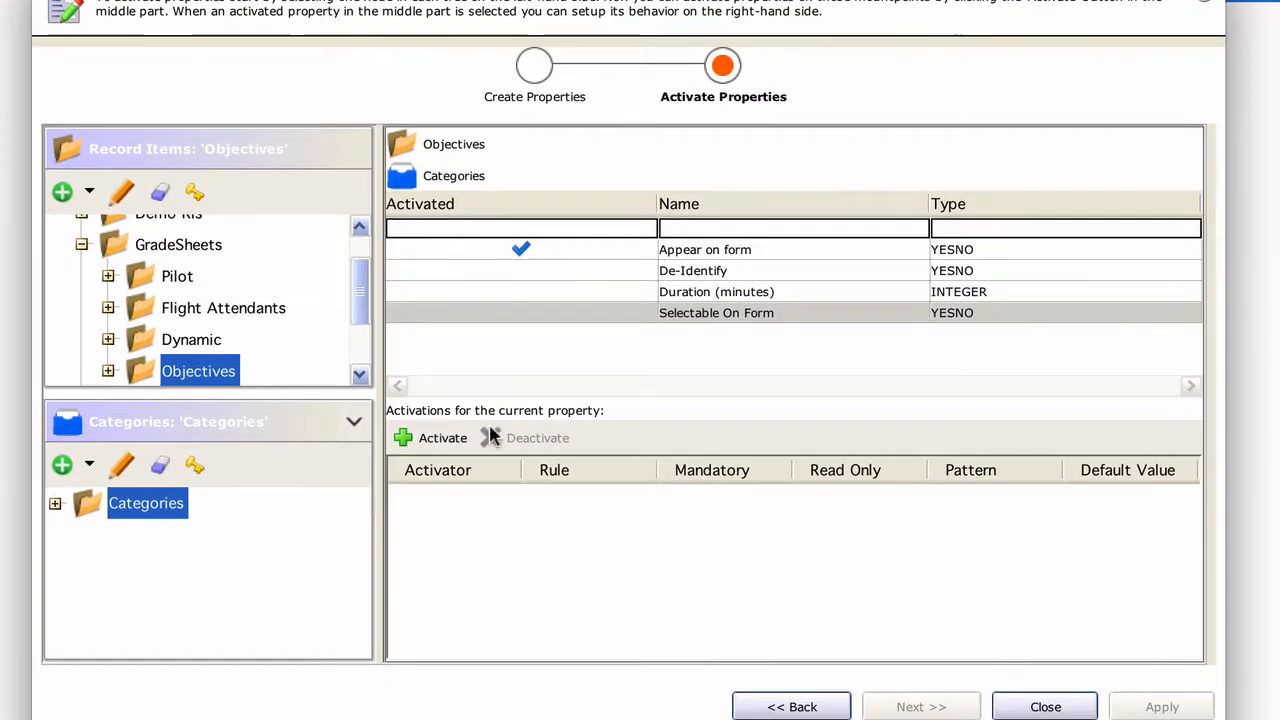
left_click(430, 463)
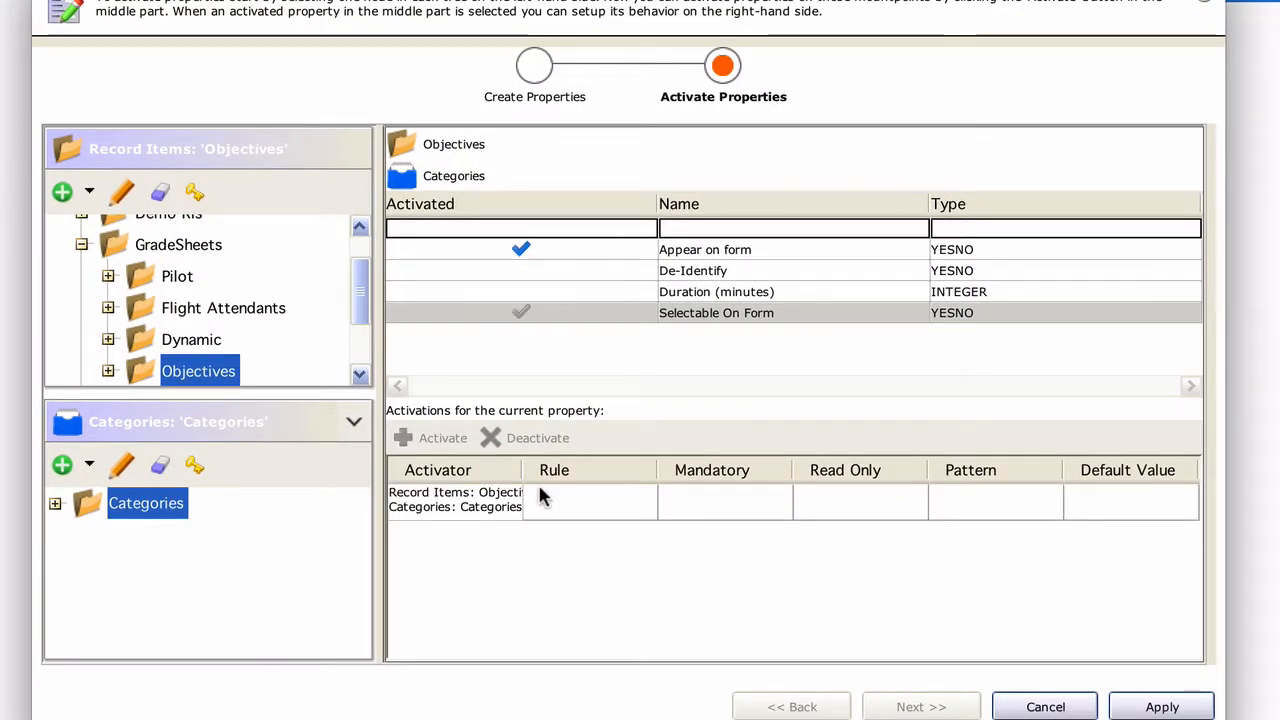
left_click(1152, 707)
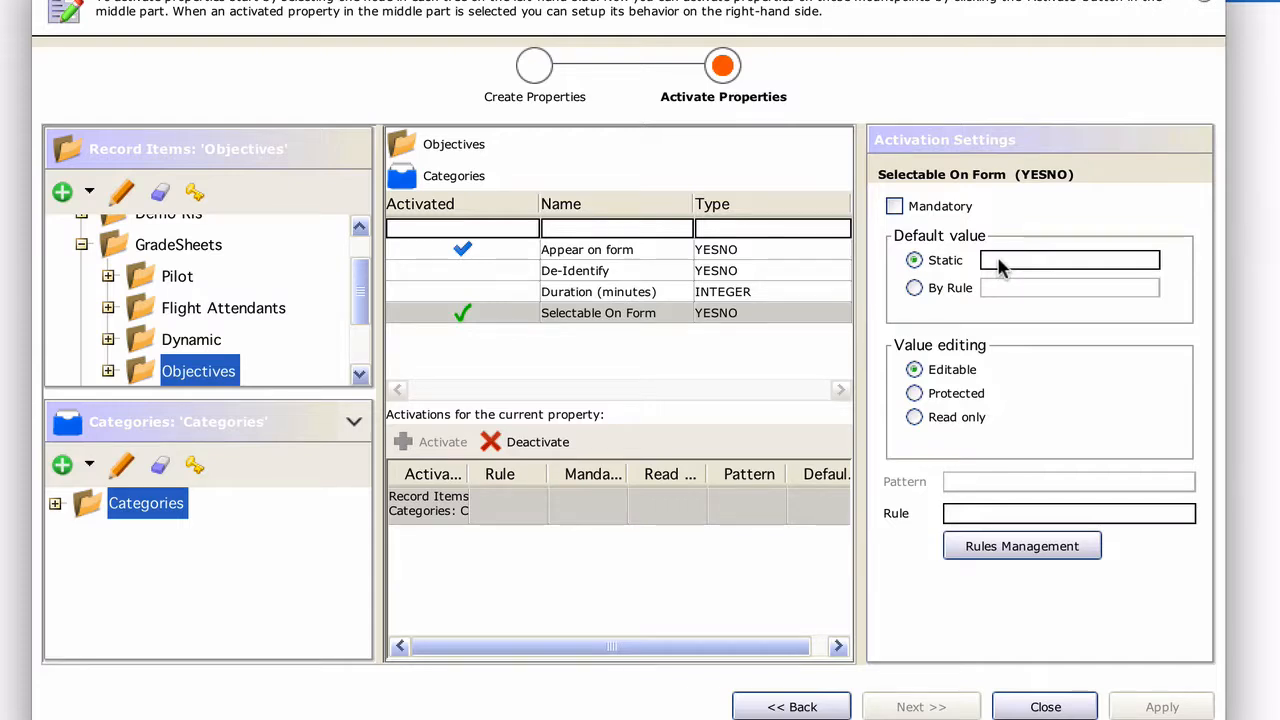
Set Selectable On Form's static default value to Yes, apply it, and close the dialog
left_click(1000, 262)
left_click(998, 285)
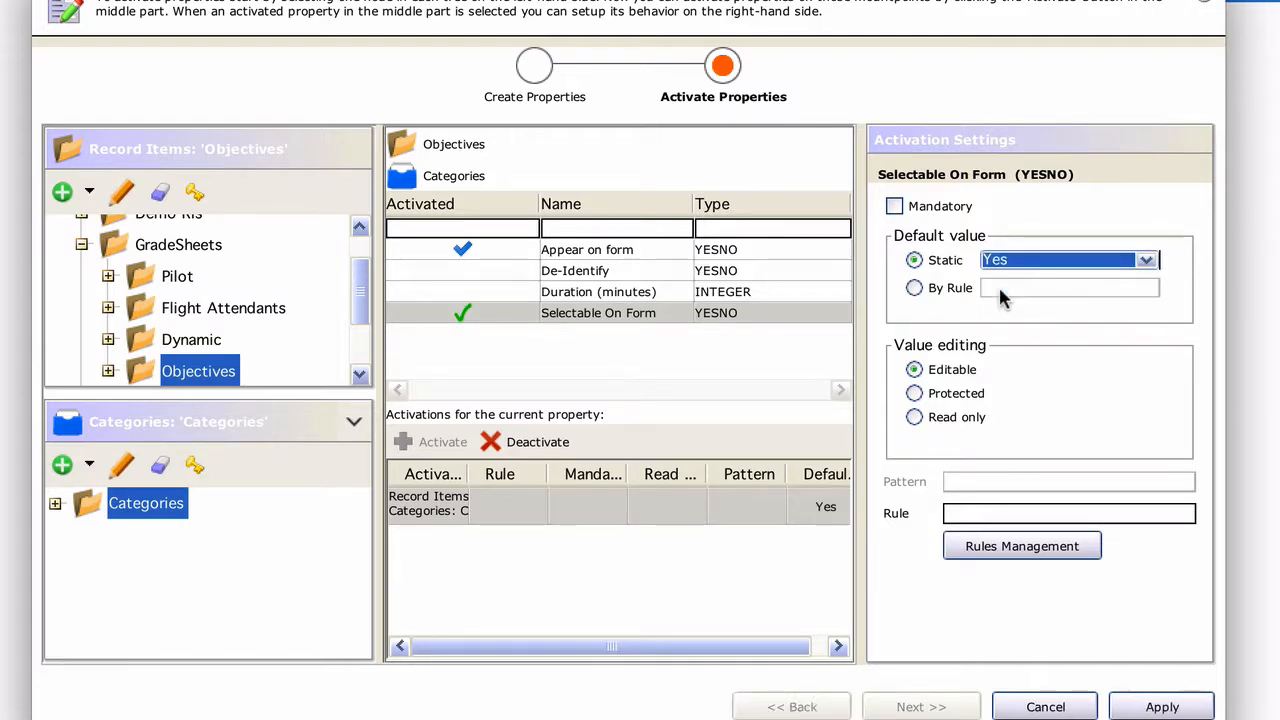
left_click(1160, 707)
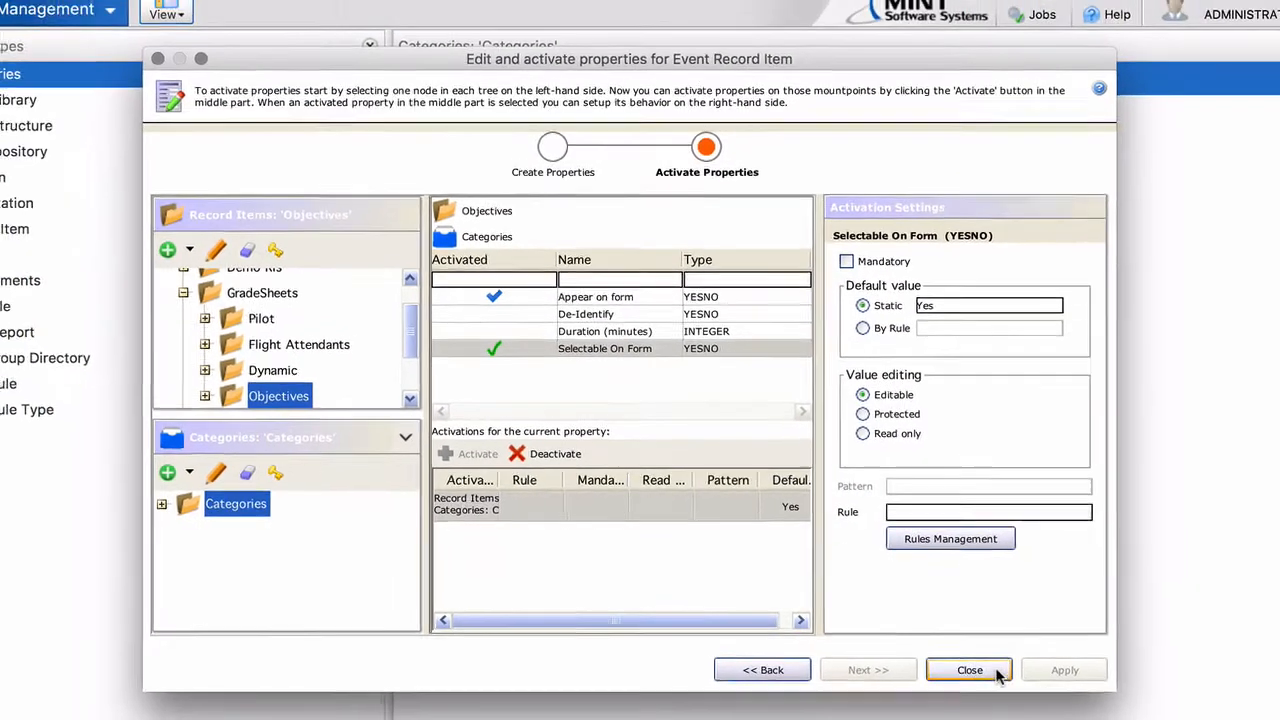
left_click(969, 670)
Open the A320 RT product's SIM event and view Perform Takeoff's record item properties
left_click(110, 14)
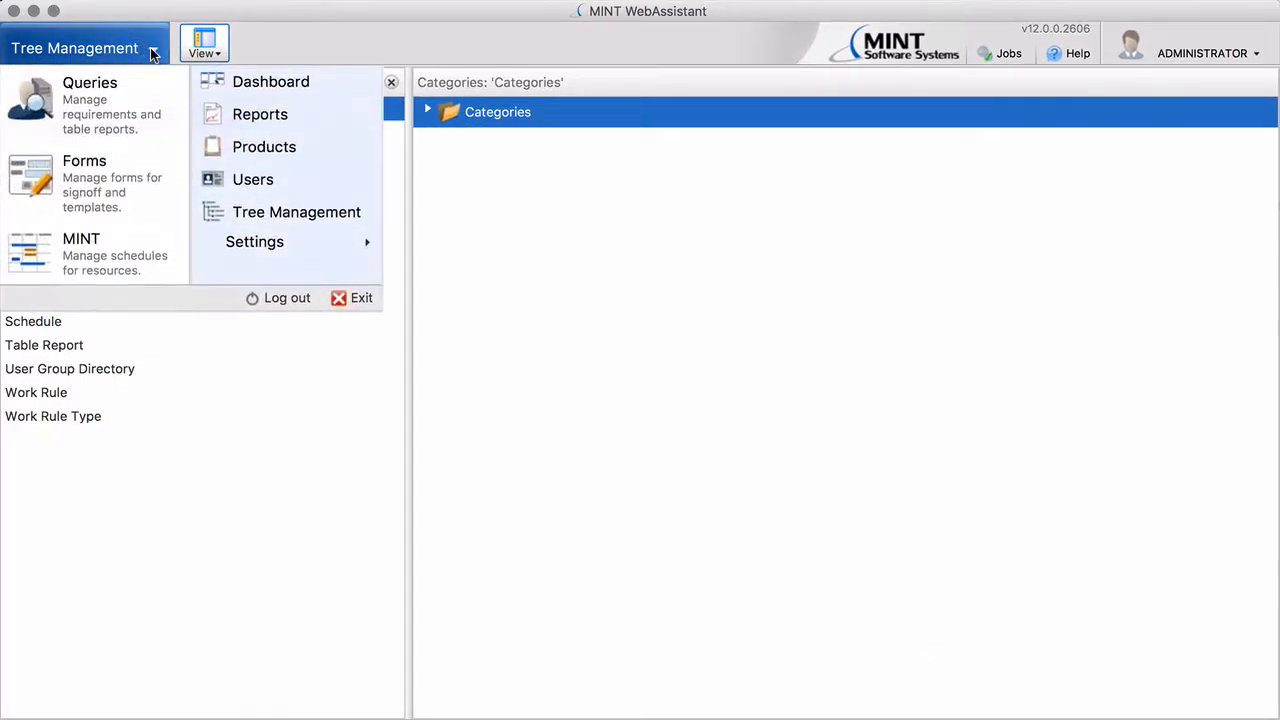
left_click(263, 148)
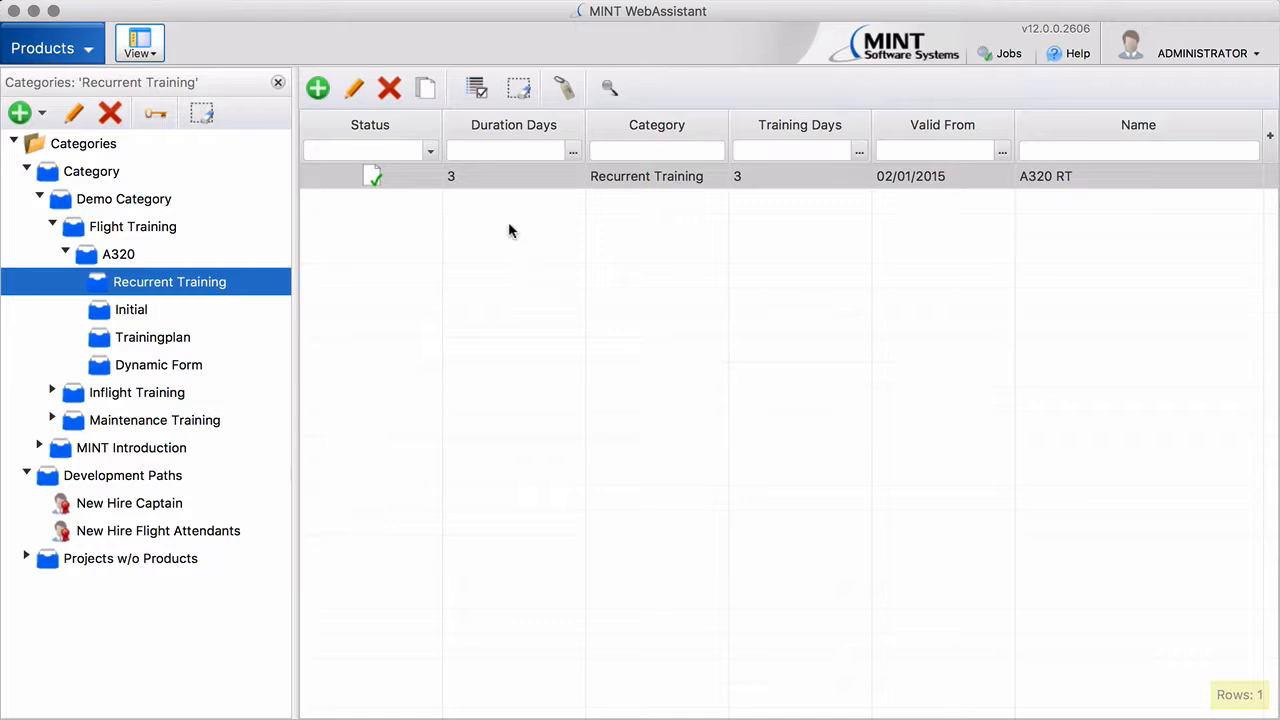
left_click(510, 177)
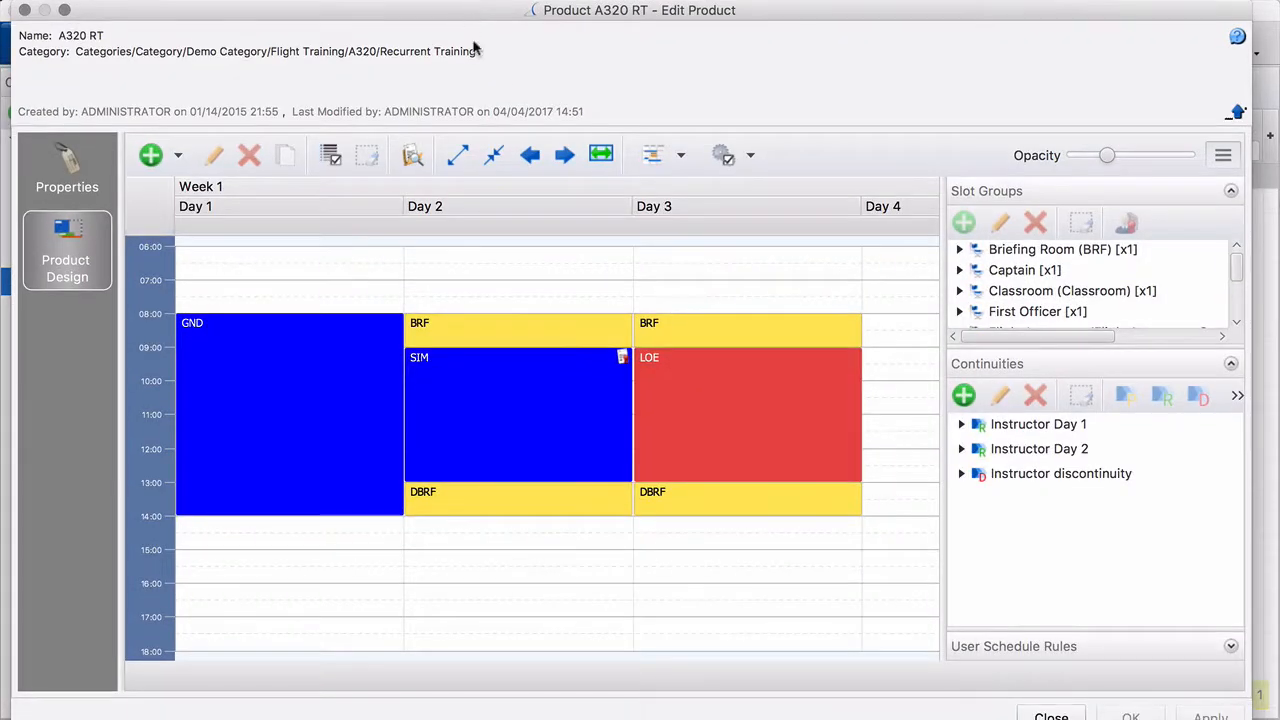
double_click(537, 420)
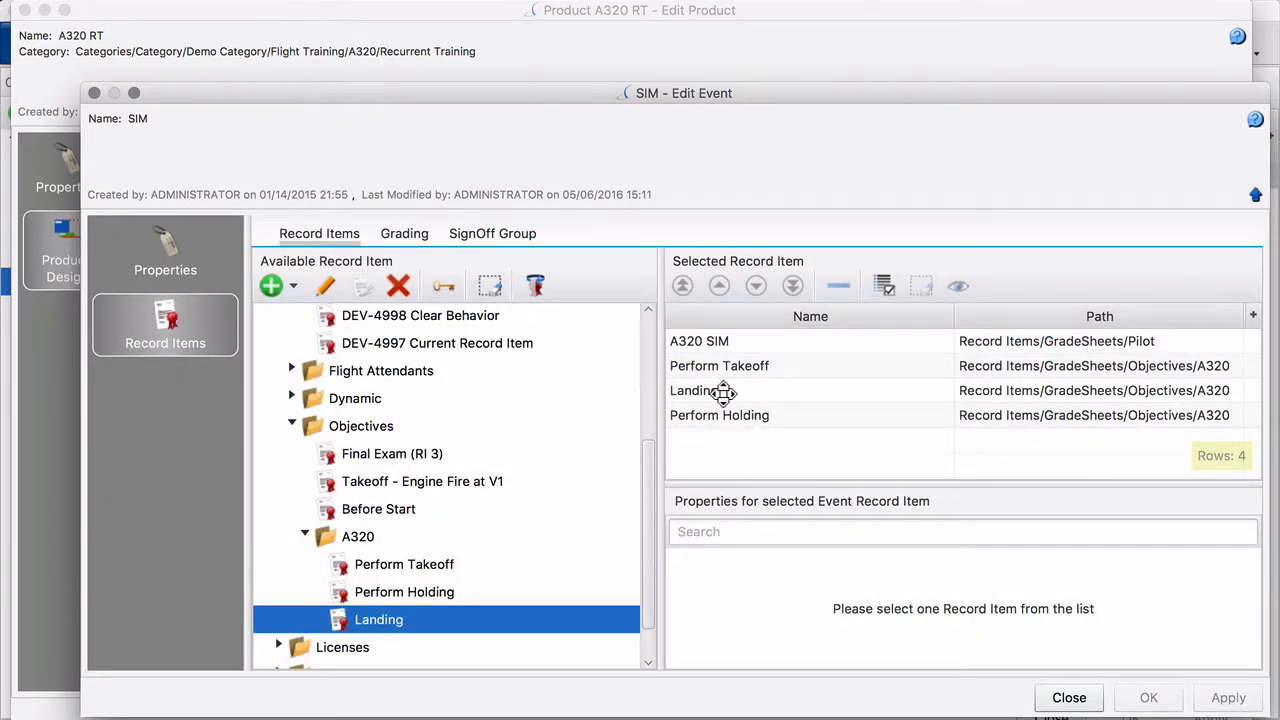
left_click(720, 366)
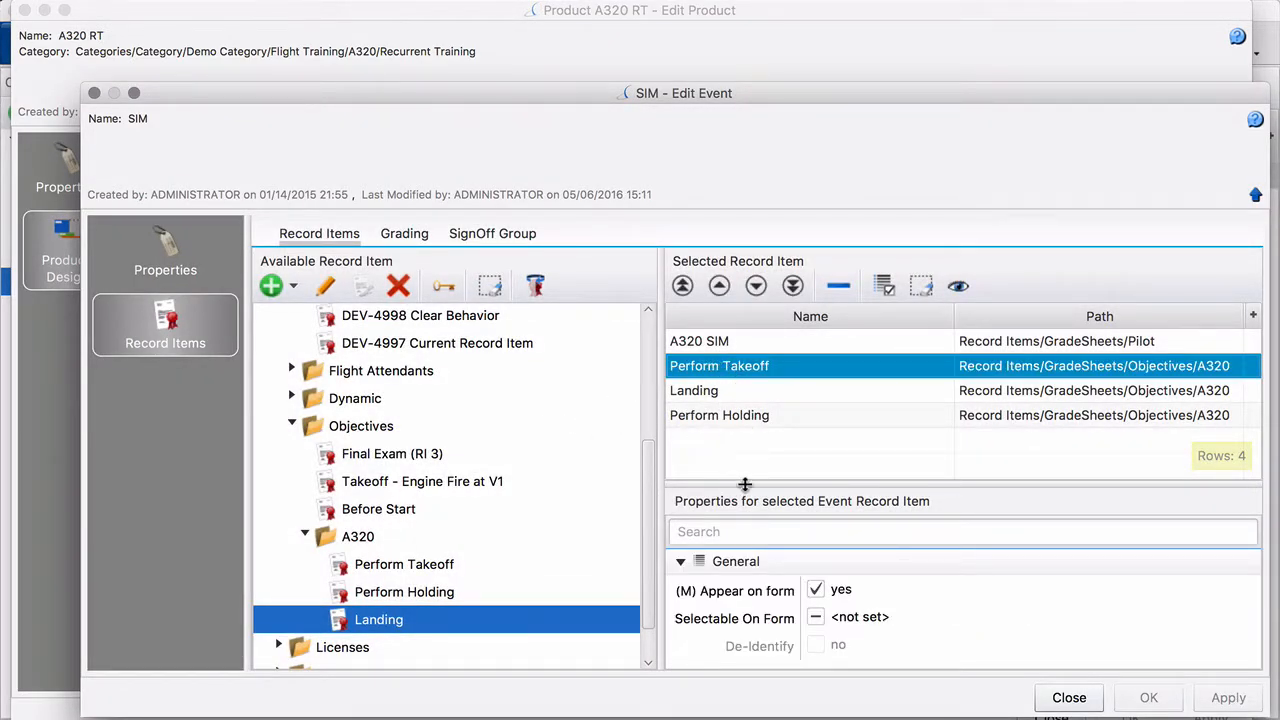
Remove Perform Holding, leaving A320 SIM, Perform Takeoff and Landing as selected record items
left_click_drag(743, 477, 746, 450)
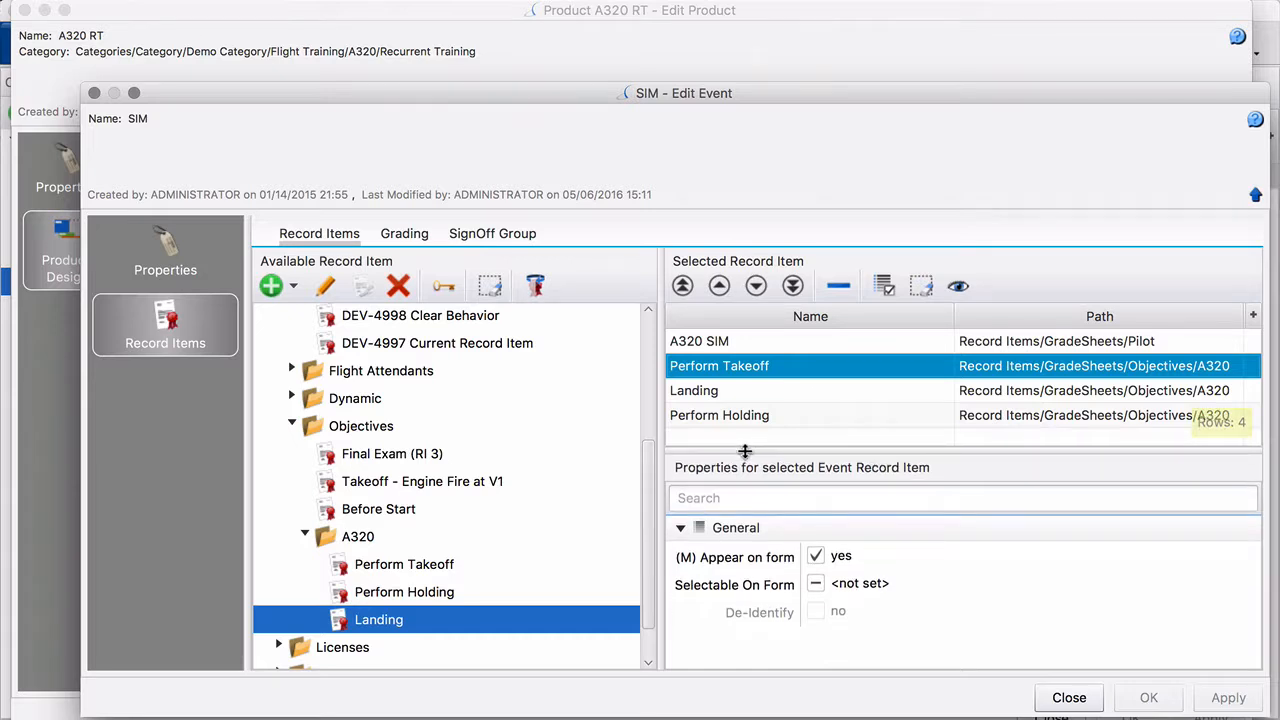
left_click(705, 398)
left_click(707, 416)
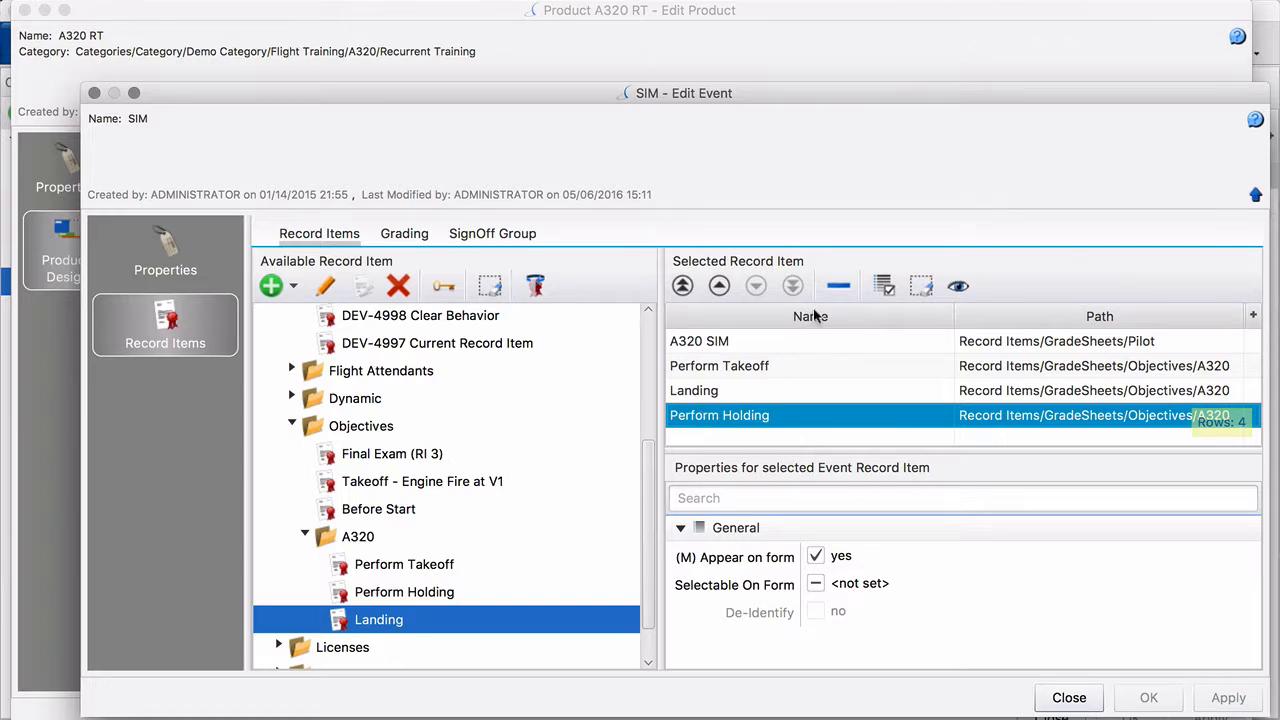
left_click(838, 286)
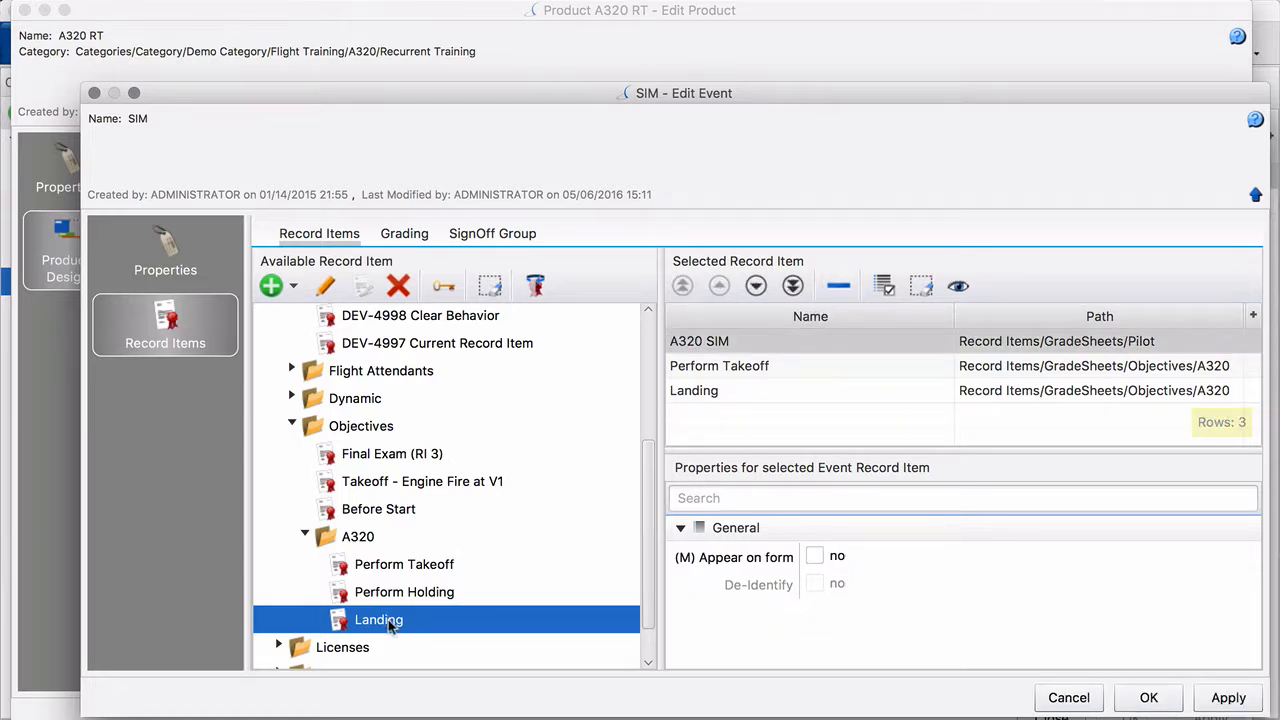
Drag Perform Holding from the Available Record Item tree into the Selected Record Item table
left_click_drag(392, 592, 718, 424)
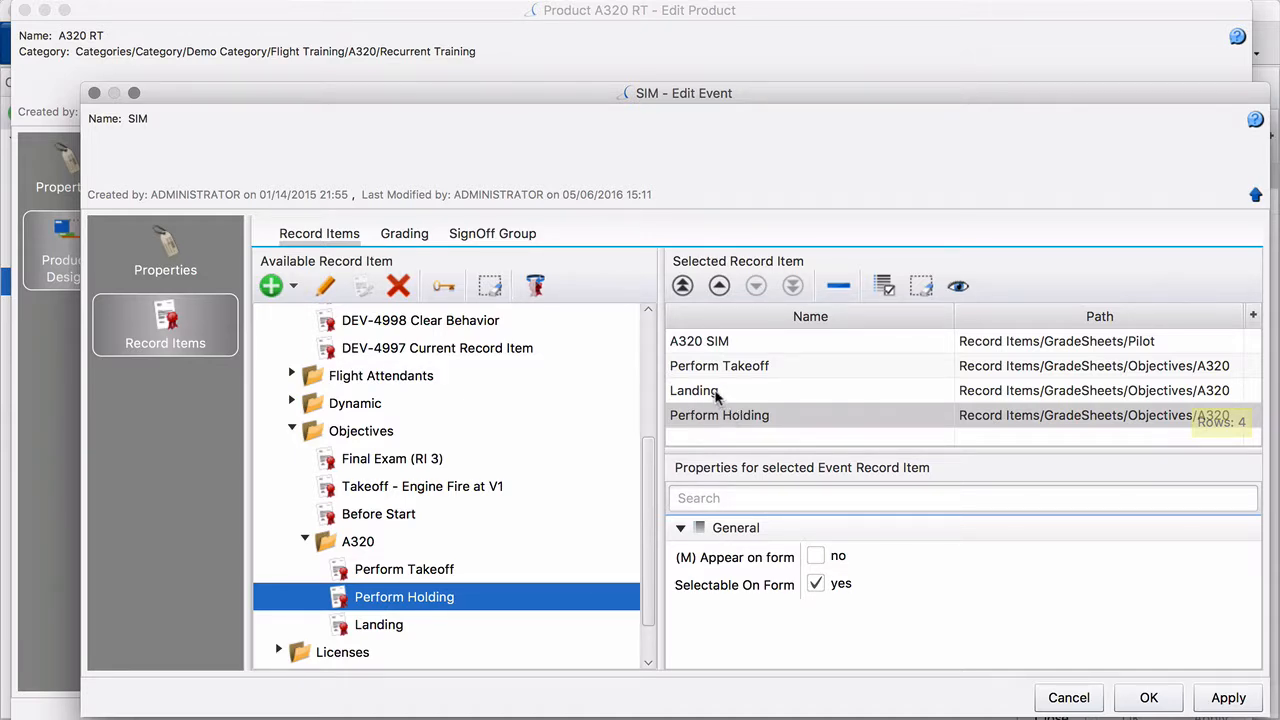
left_click(716, 397)
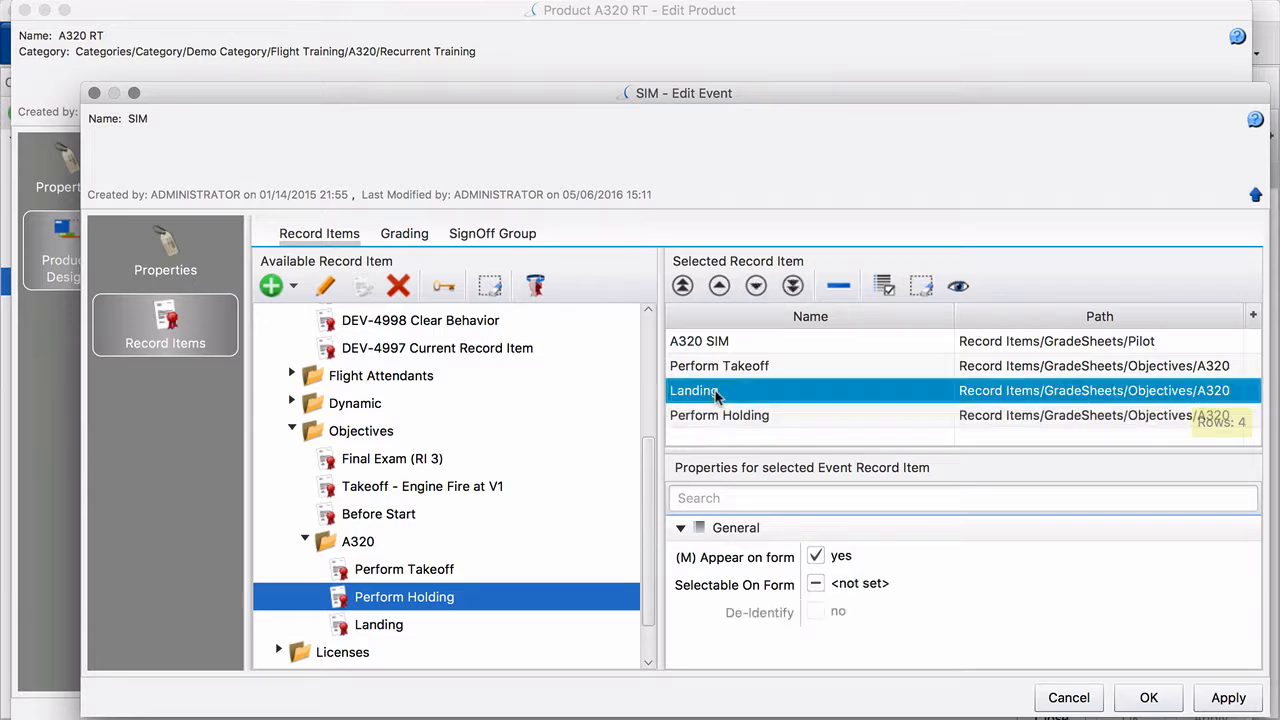
Turn on Selectable On Form for Landing, set Perform Takeoff's to no, and save the SIM event
left_click(816, 585)
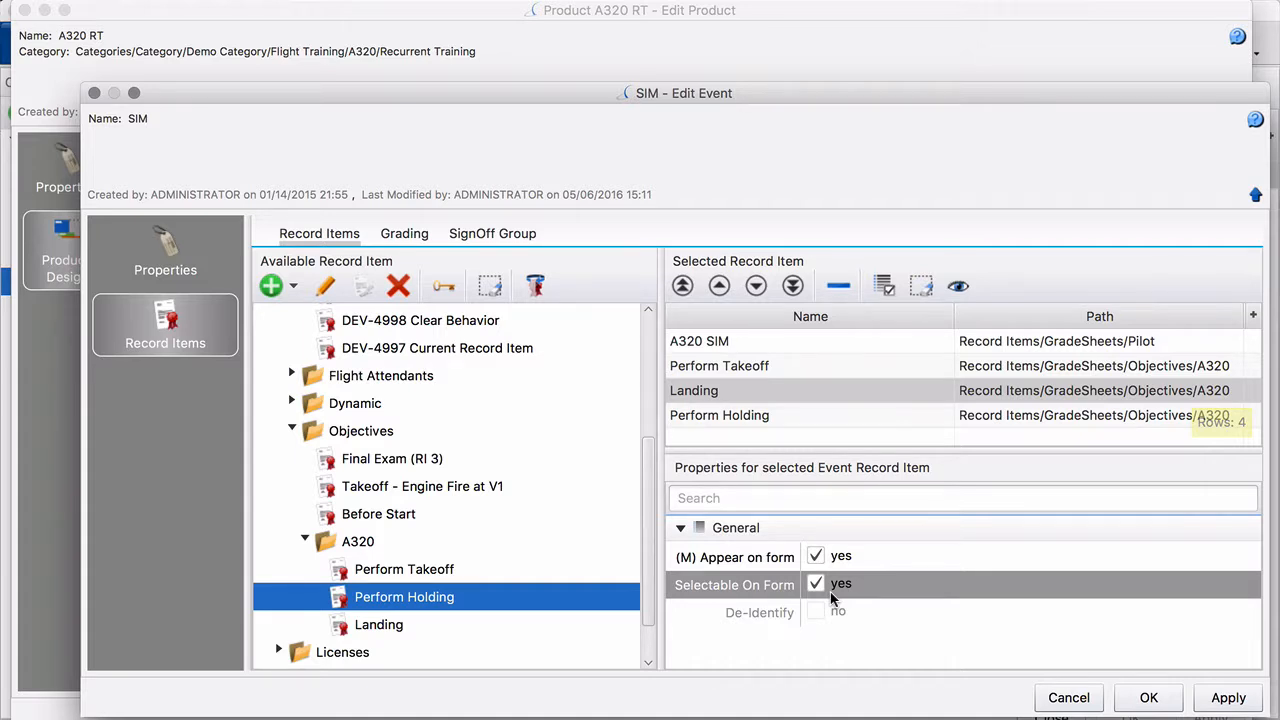
left_click(763, 420)
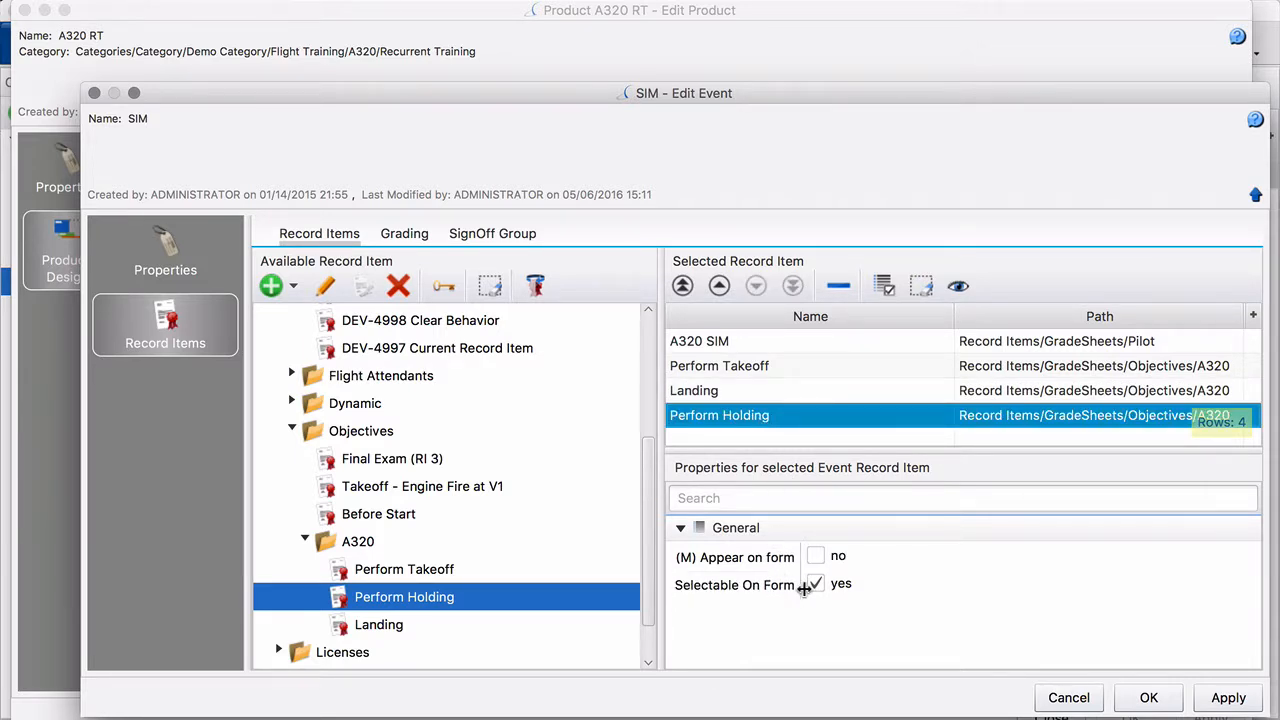
left_click(719, 365)
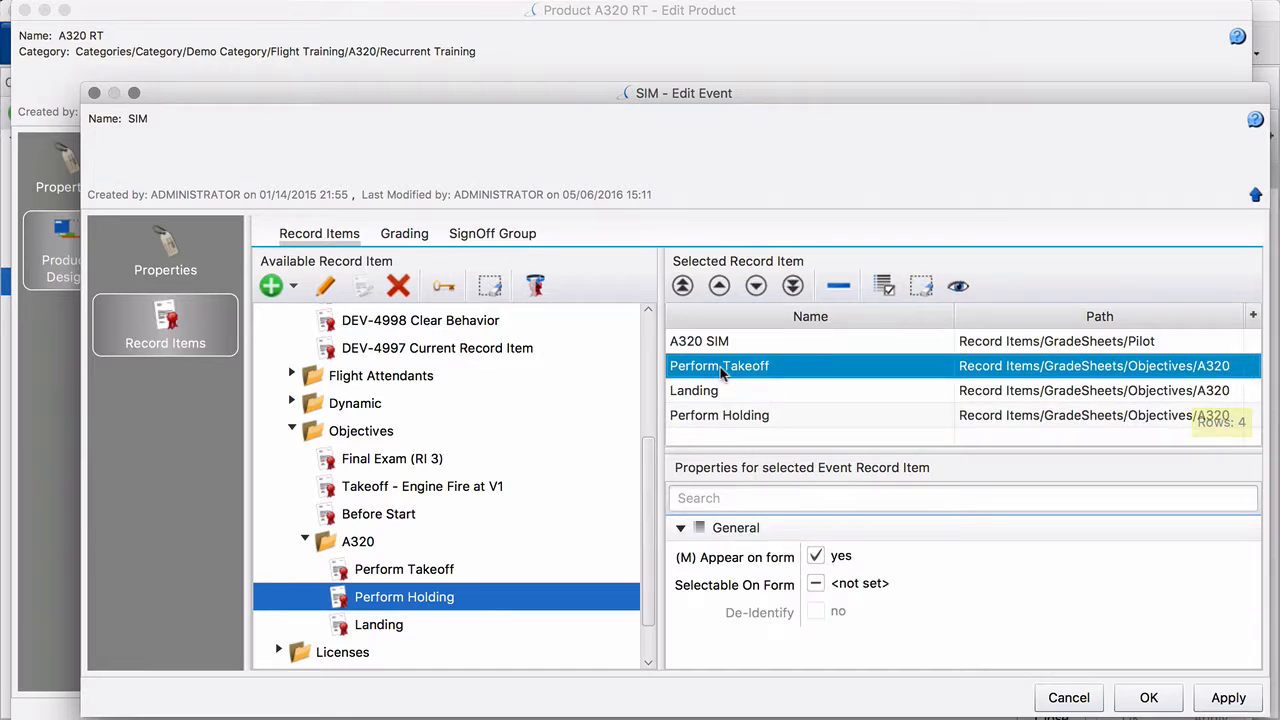
left_click(815, 585)
left_click(815, 586)
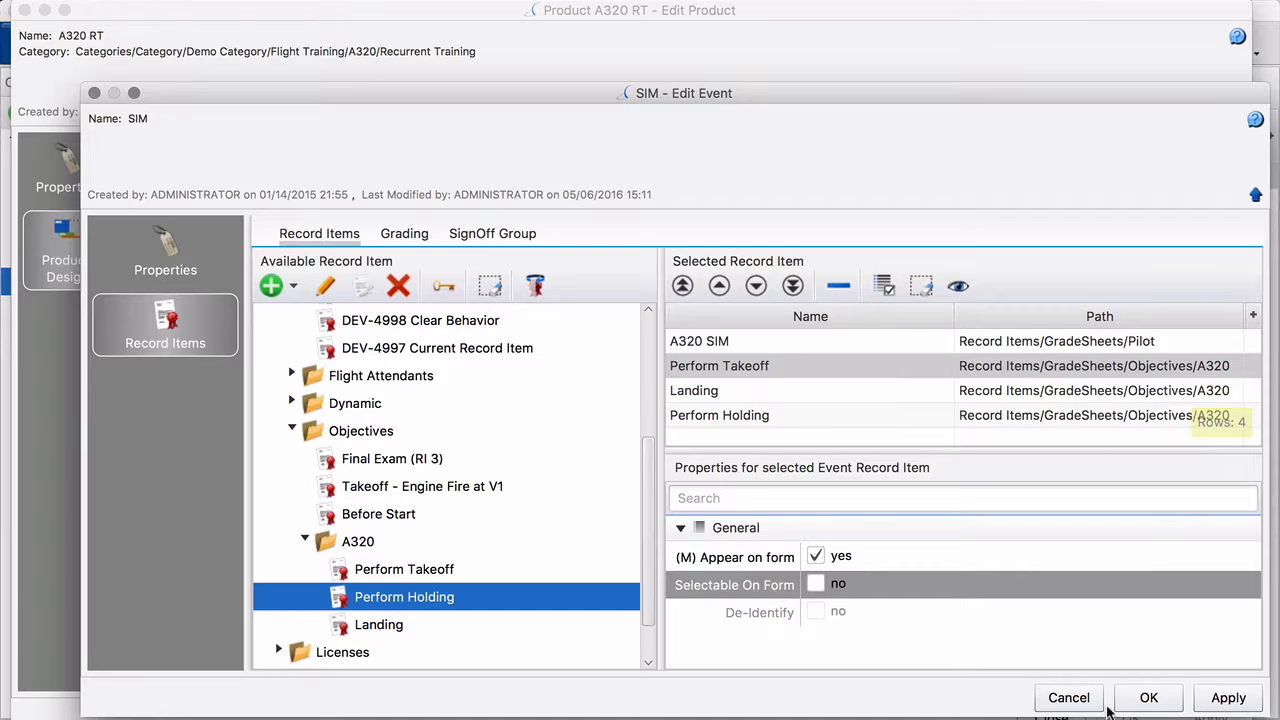
left_click(1146, 698)
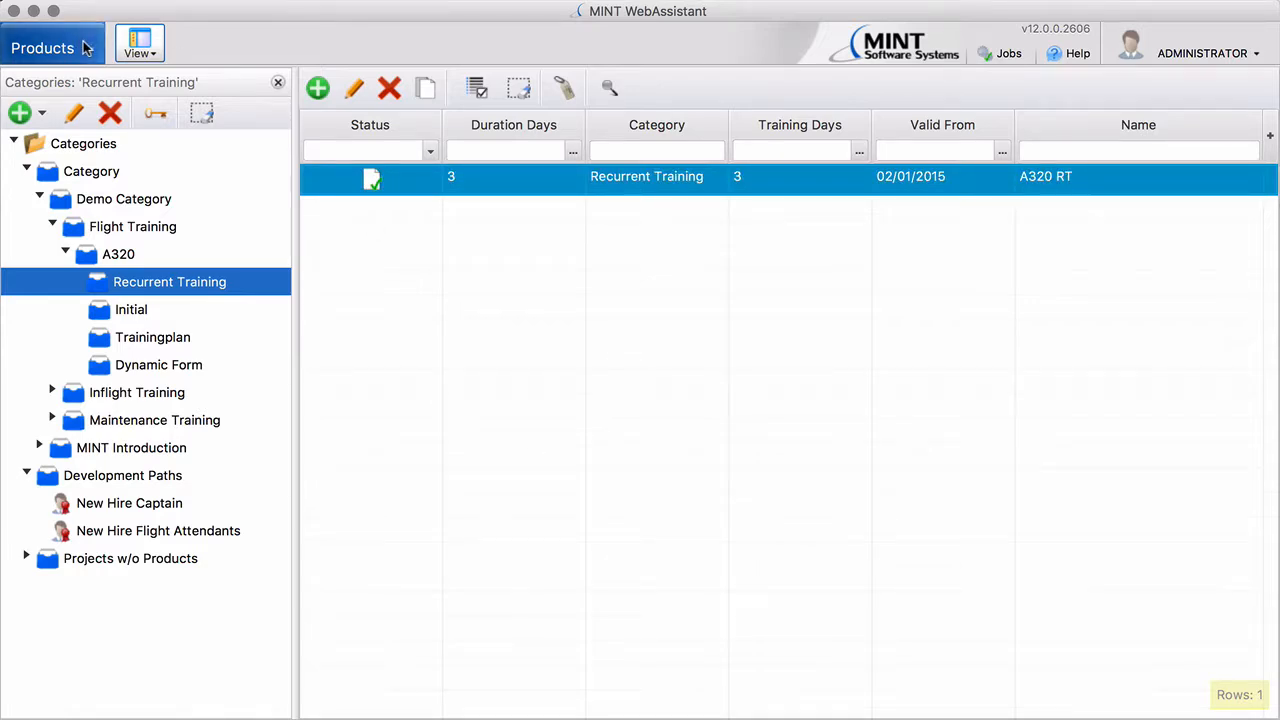
Create a project from the REC A320 request and schedule it: 04/01/2017 08:00, 14 slots, EUR 7,820
left_click(86, 48)
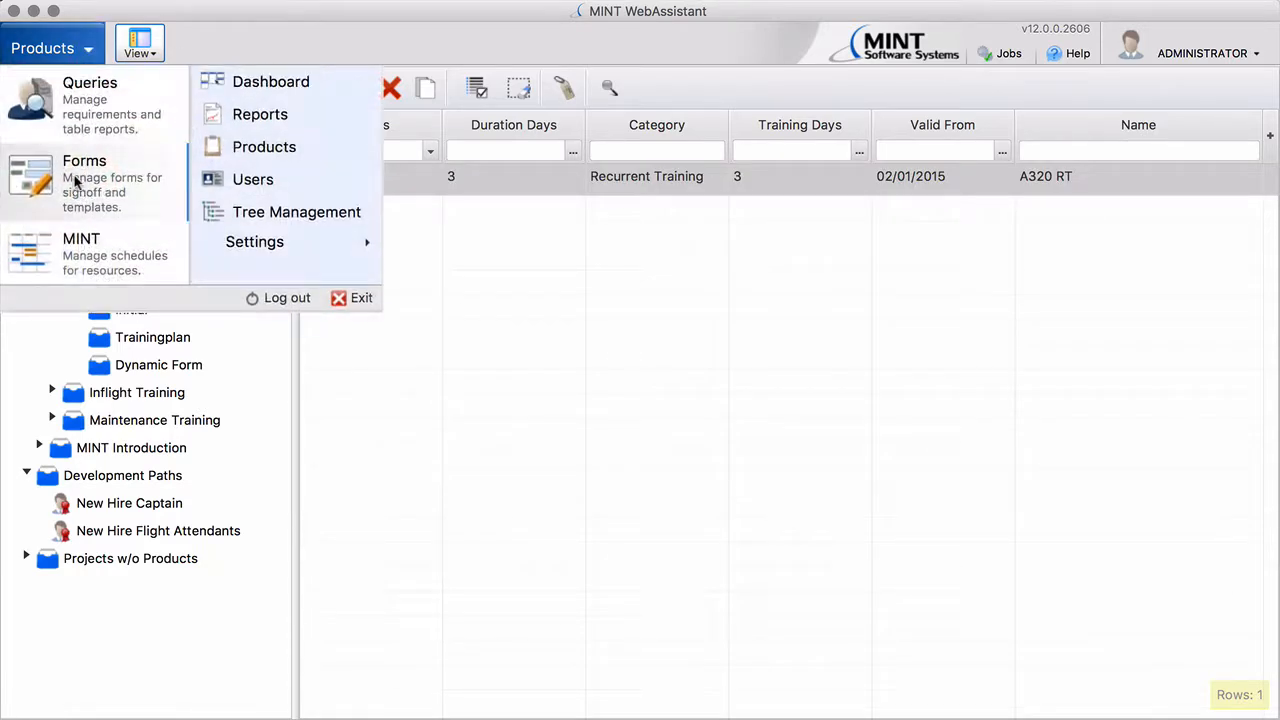
left_click(88, 252)
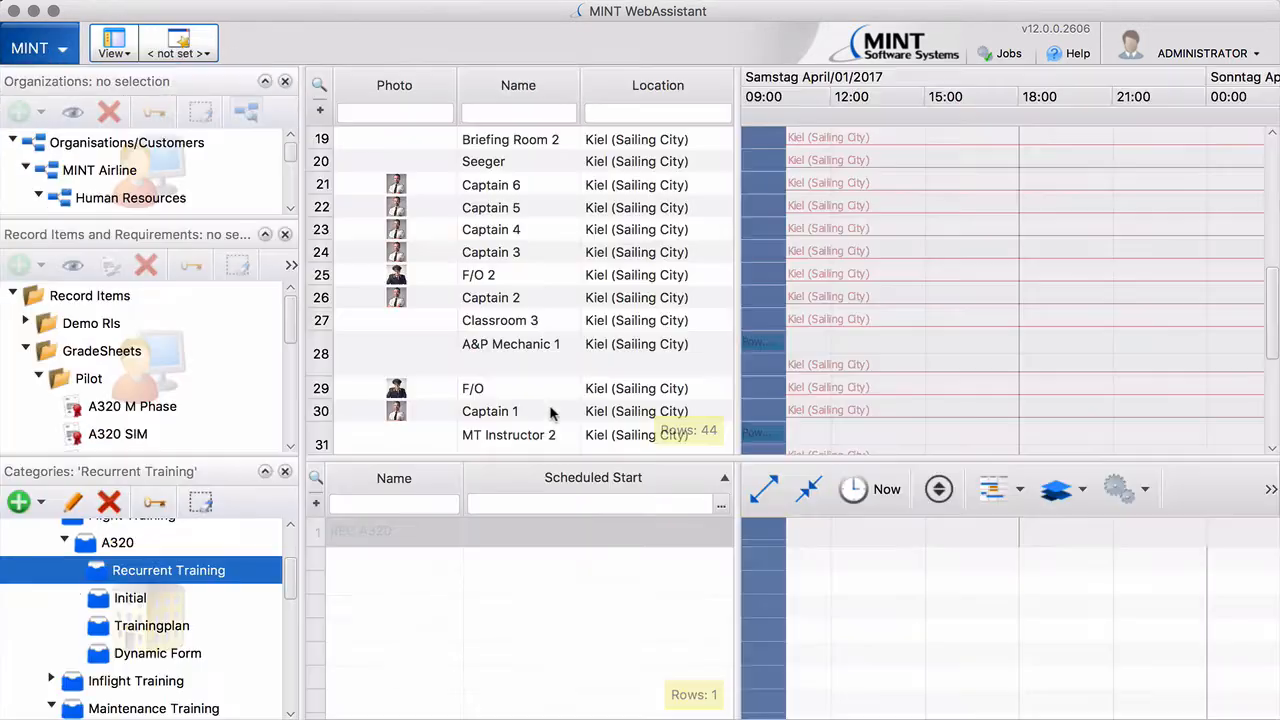
right_click(517, 538)
left_click(555, 537)
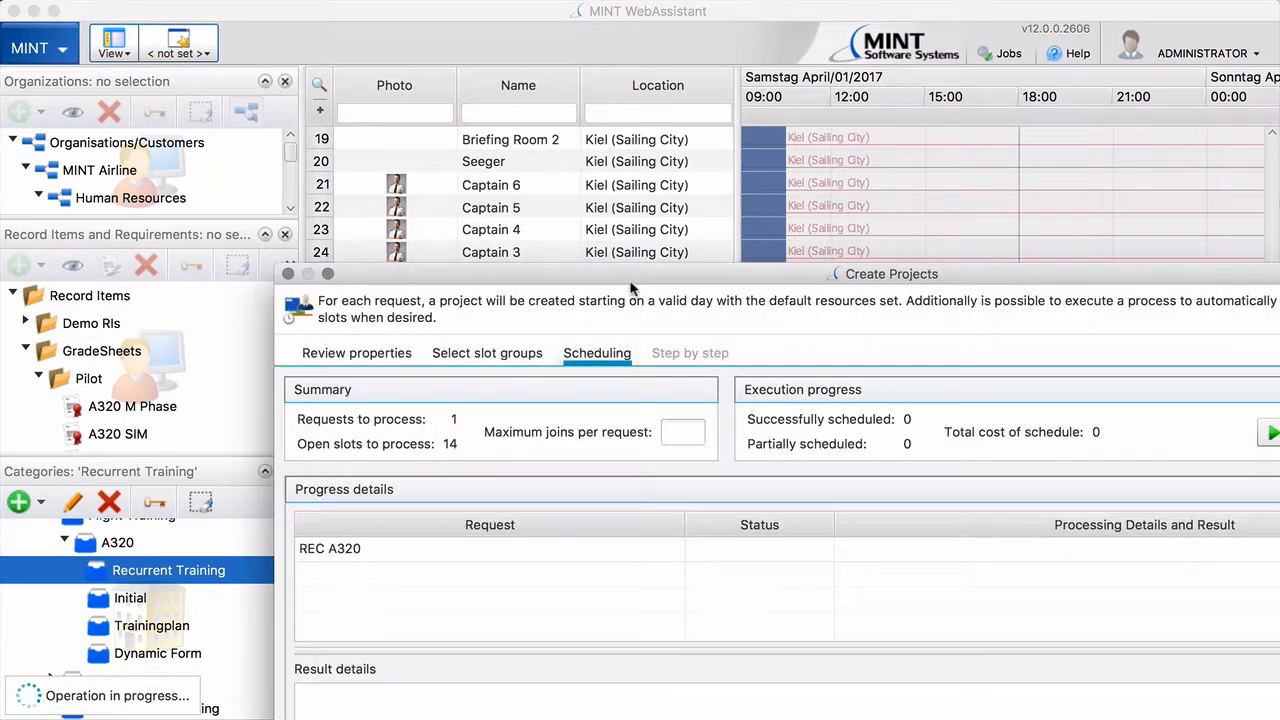
left_click_drag(629, 274, 409, 73)
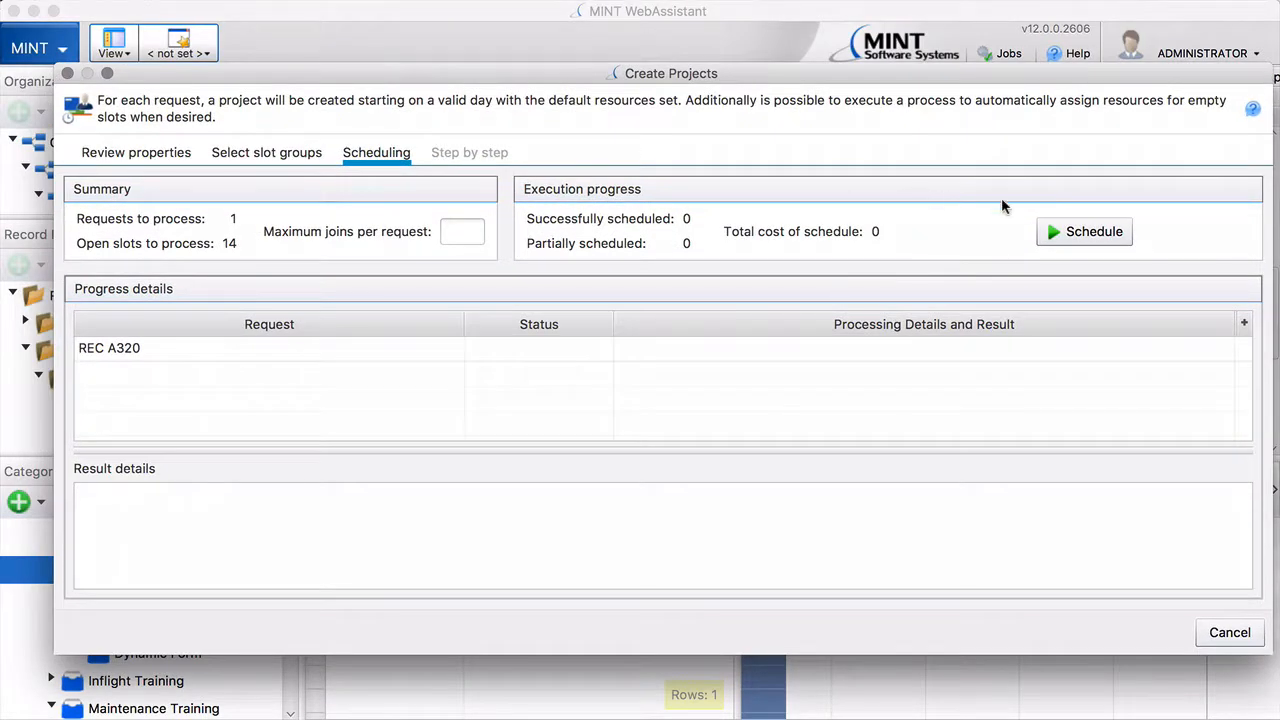
left_click(1098, 232)
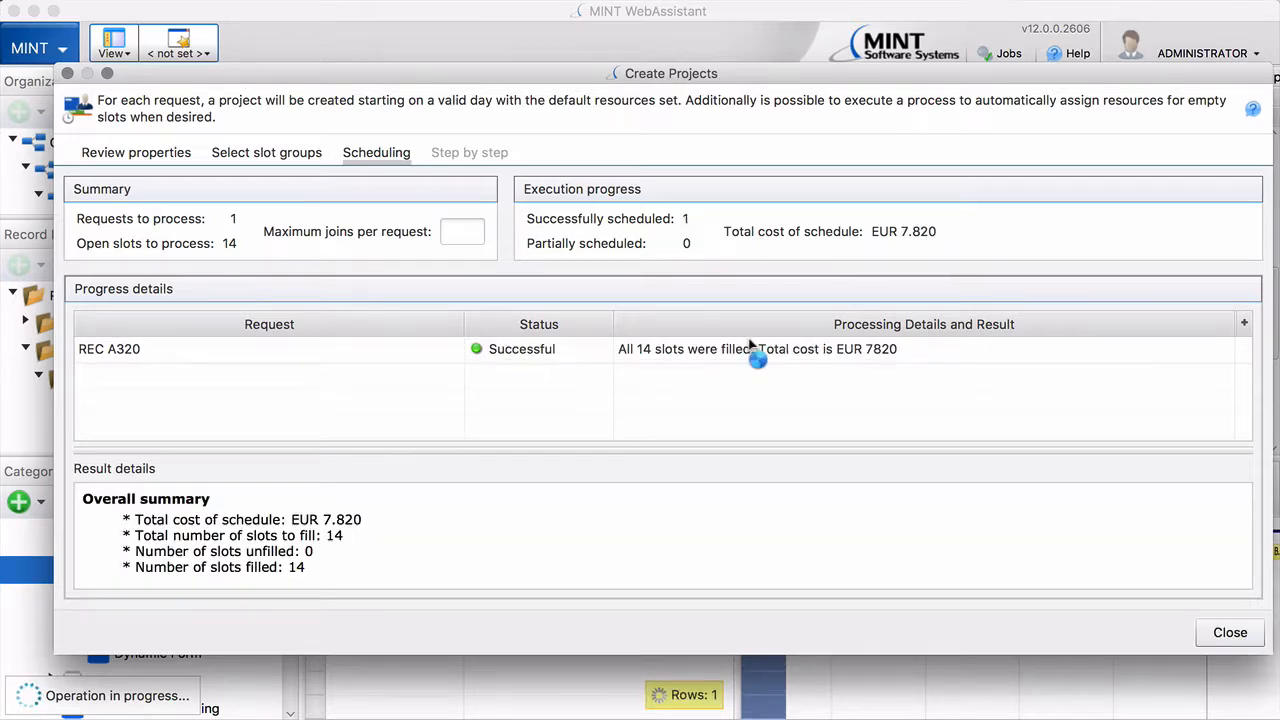
left_click(1228, 634)
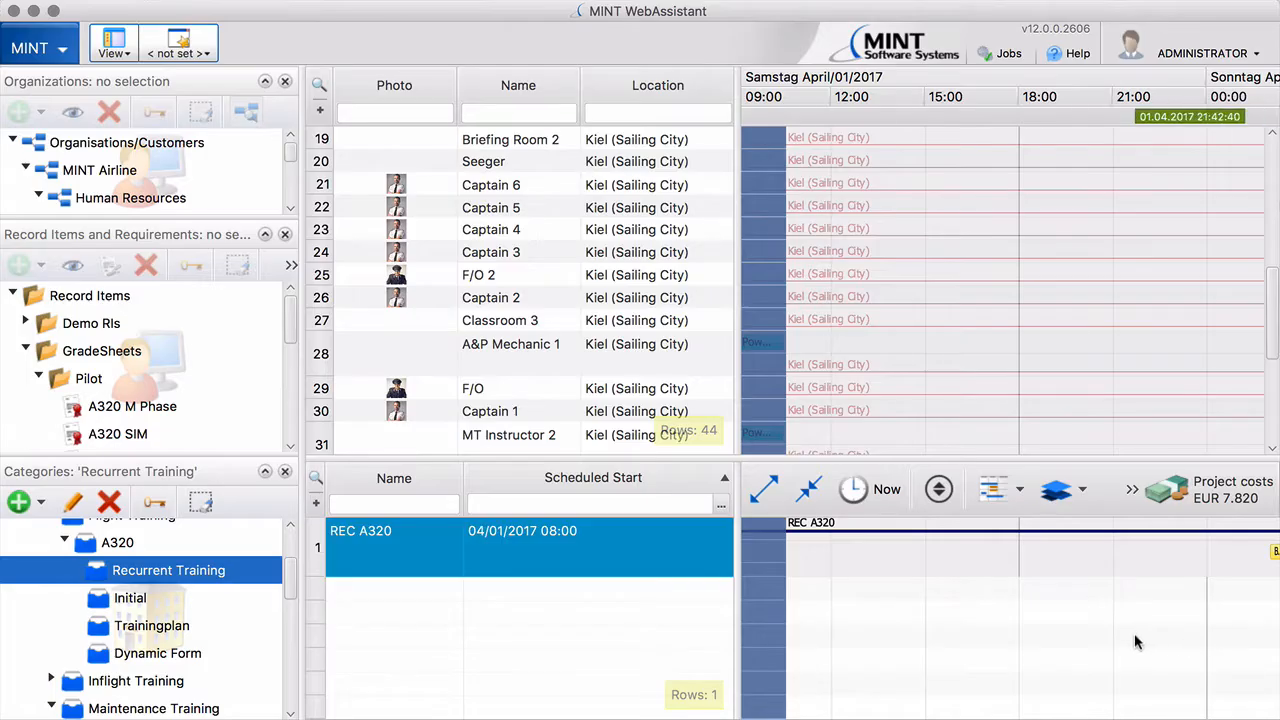
Assign Captain 6 to the SIM event in the Captain role
left_click(805, 492)
left_click(802, 501)
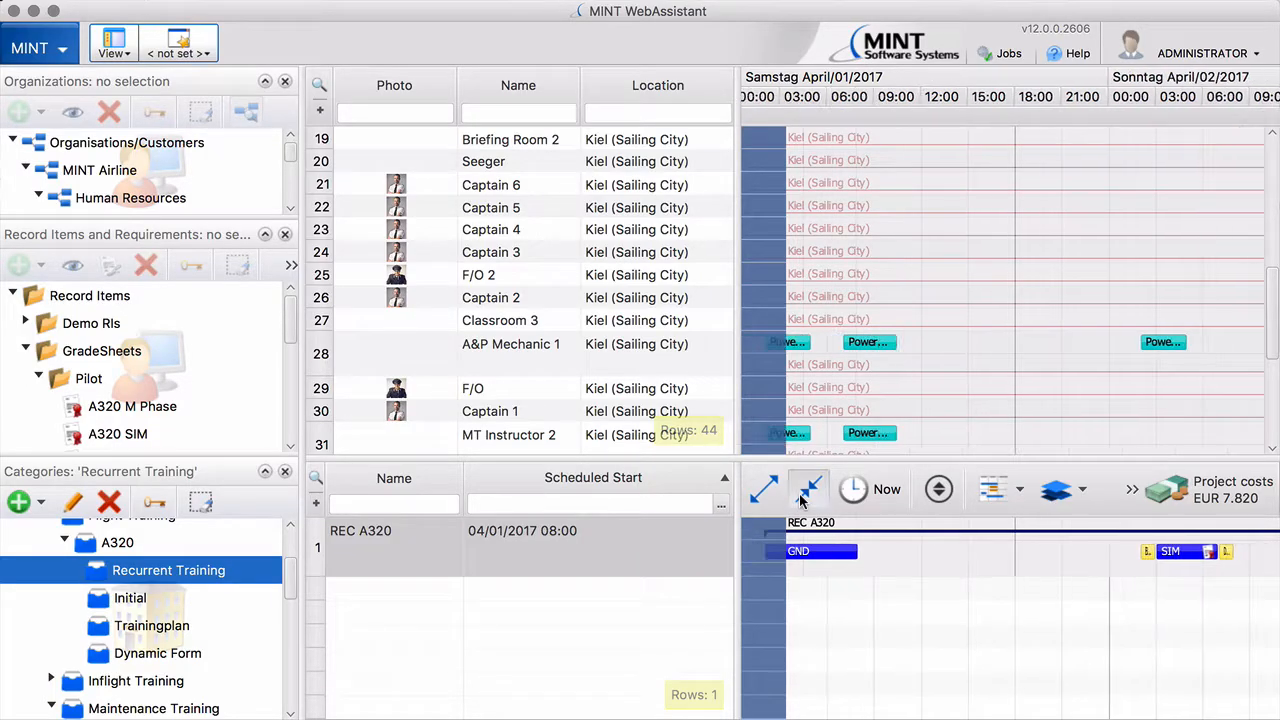
left_click(802, 501)
mouse_move(1100, 556)
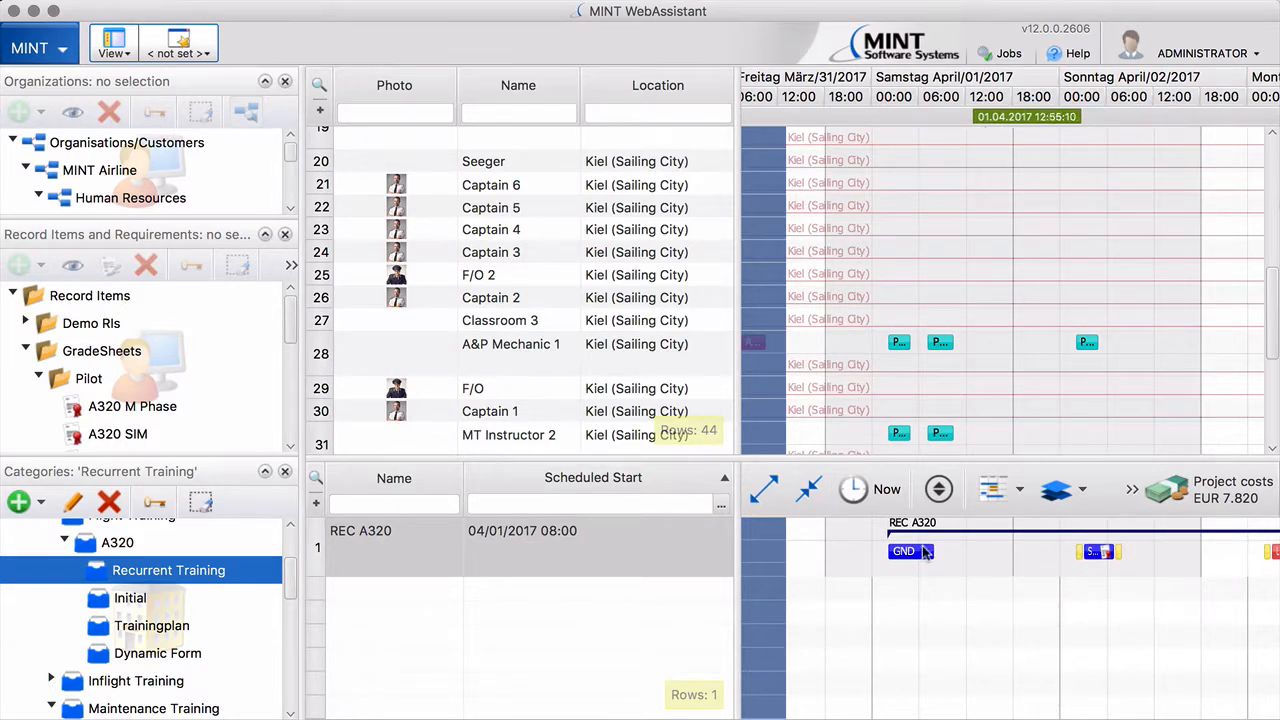
left_click_drag(506, 191, 1099, 552)
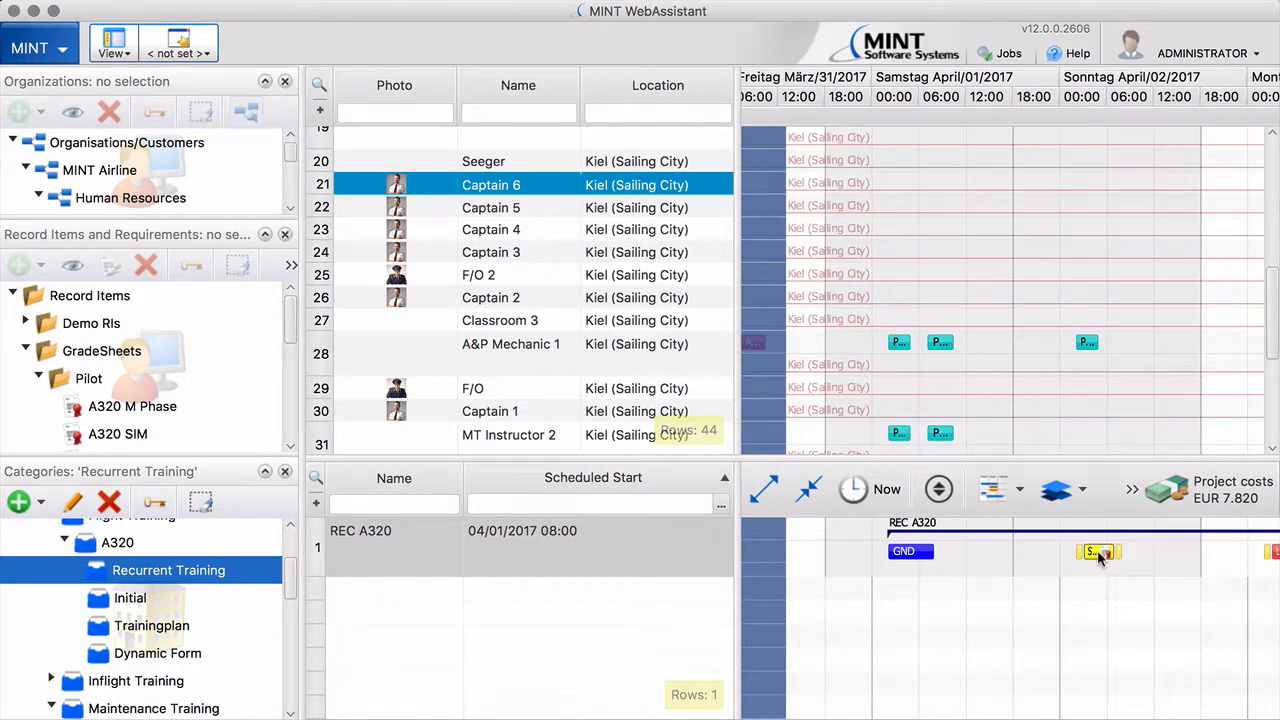
left_click(440, 146)
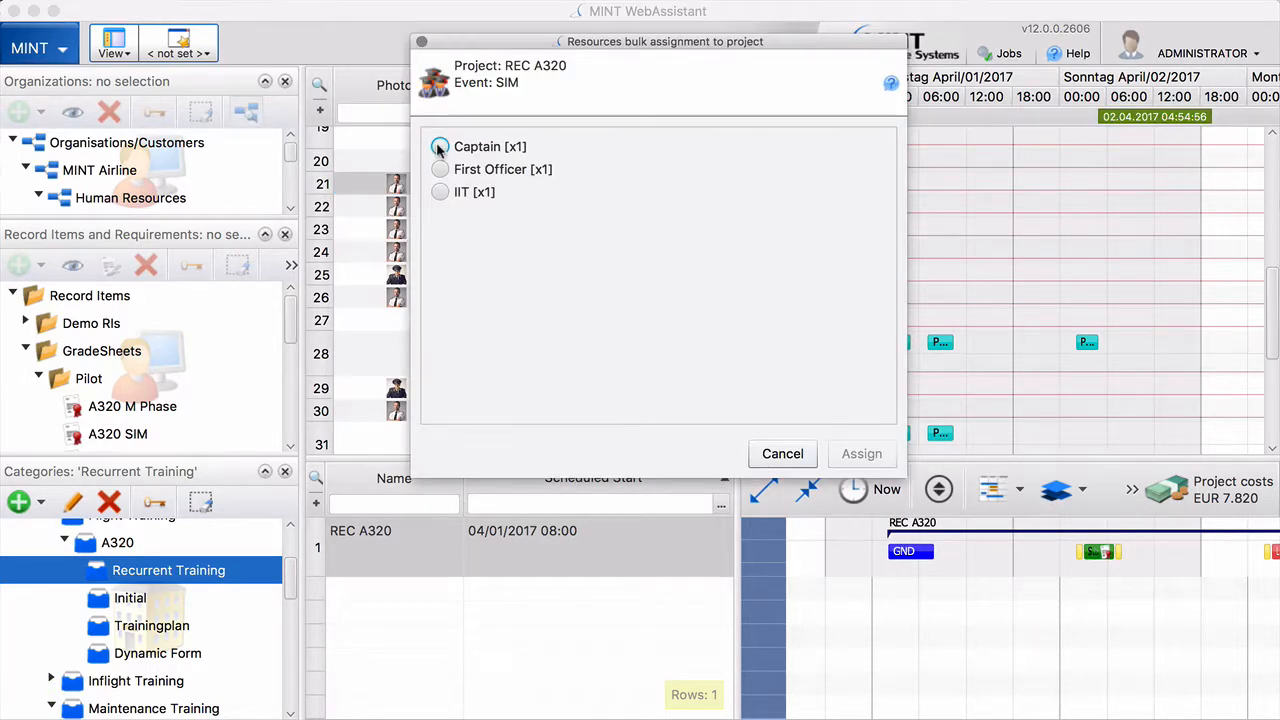
left_click(848, 458)
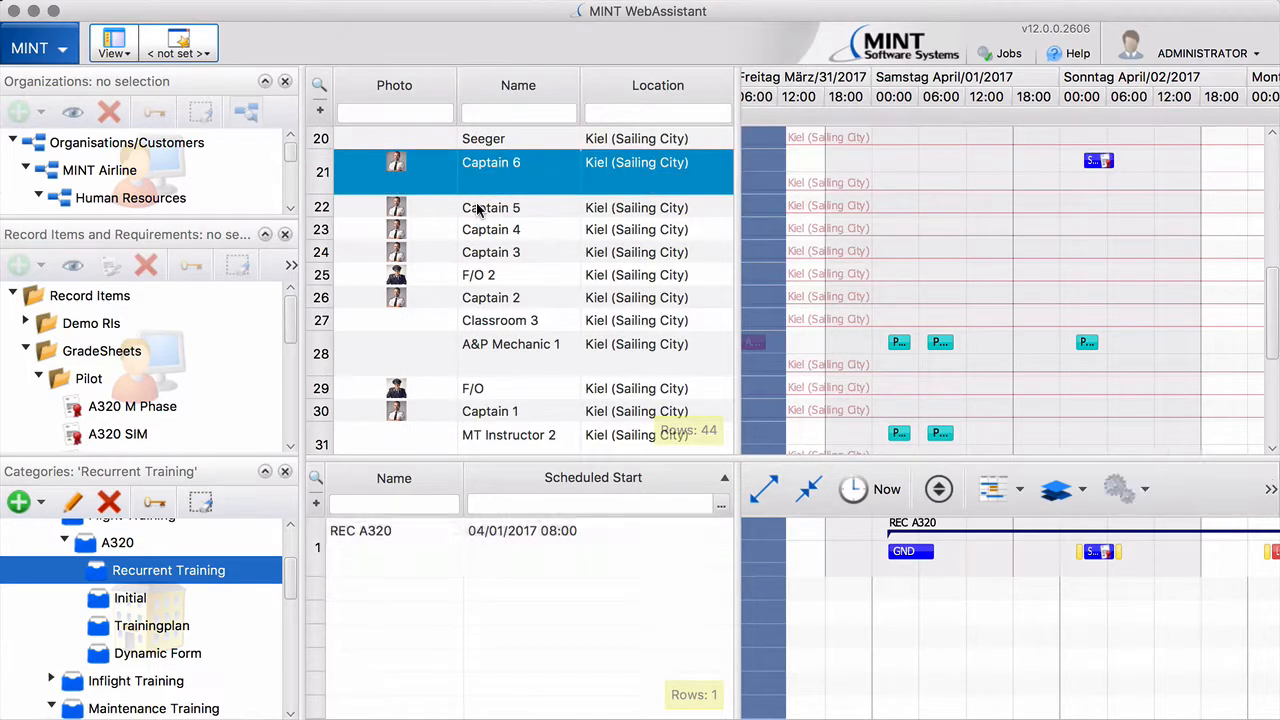
Assign Captain 5 to the SIM event in the First Officer role
left_click_drag(478, 213, 1097, 554)
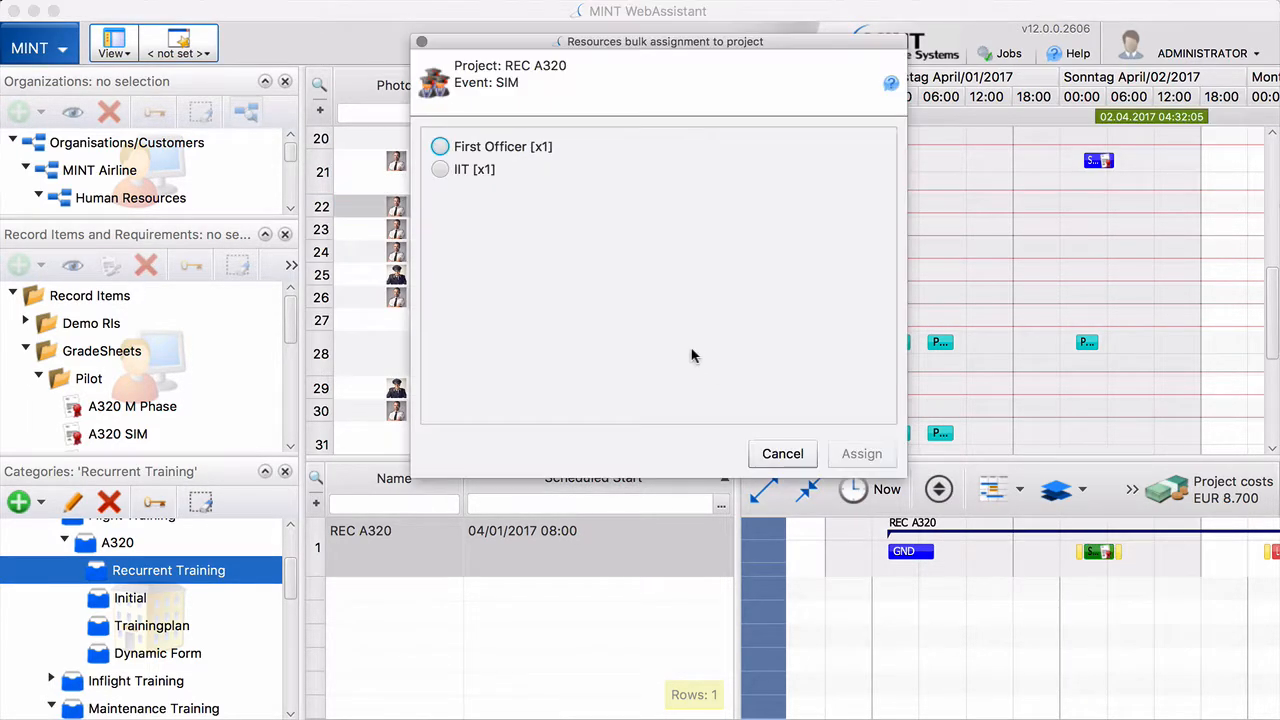
left_click(440, 146)
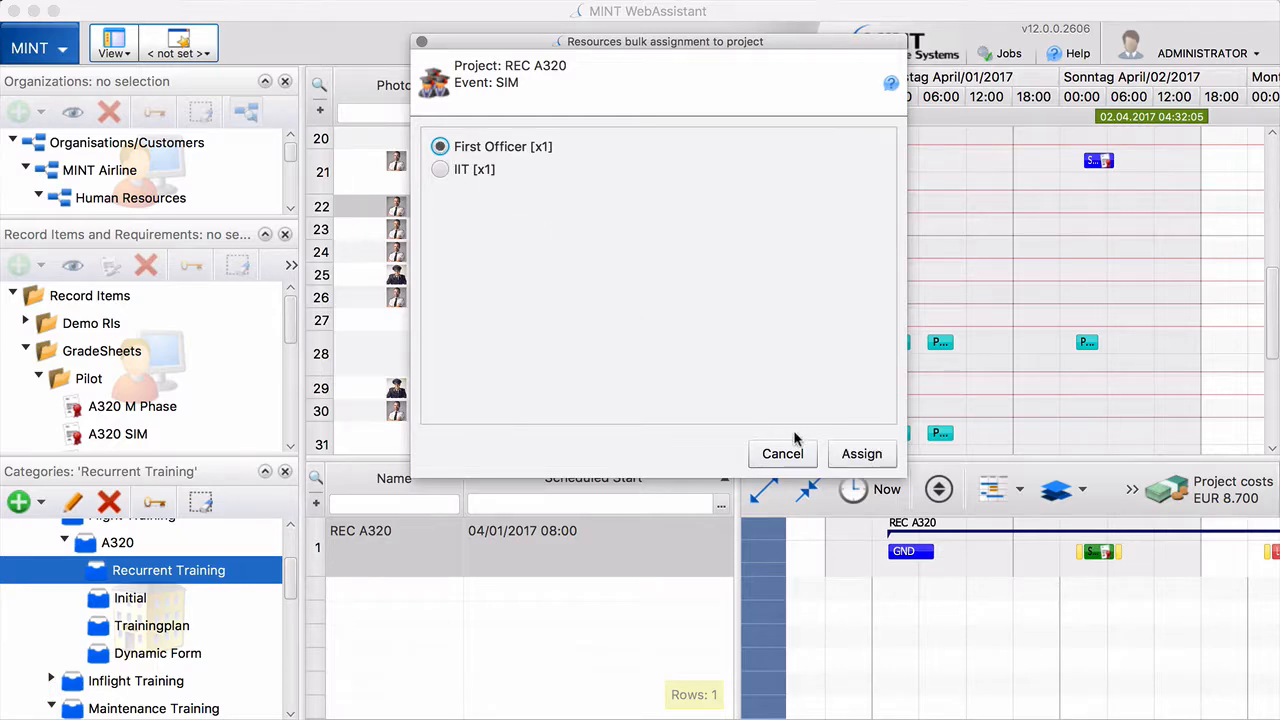
left_click(860, 454)
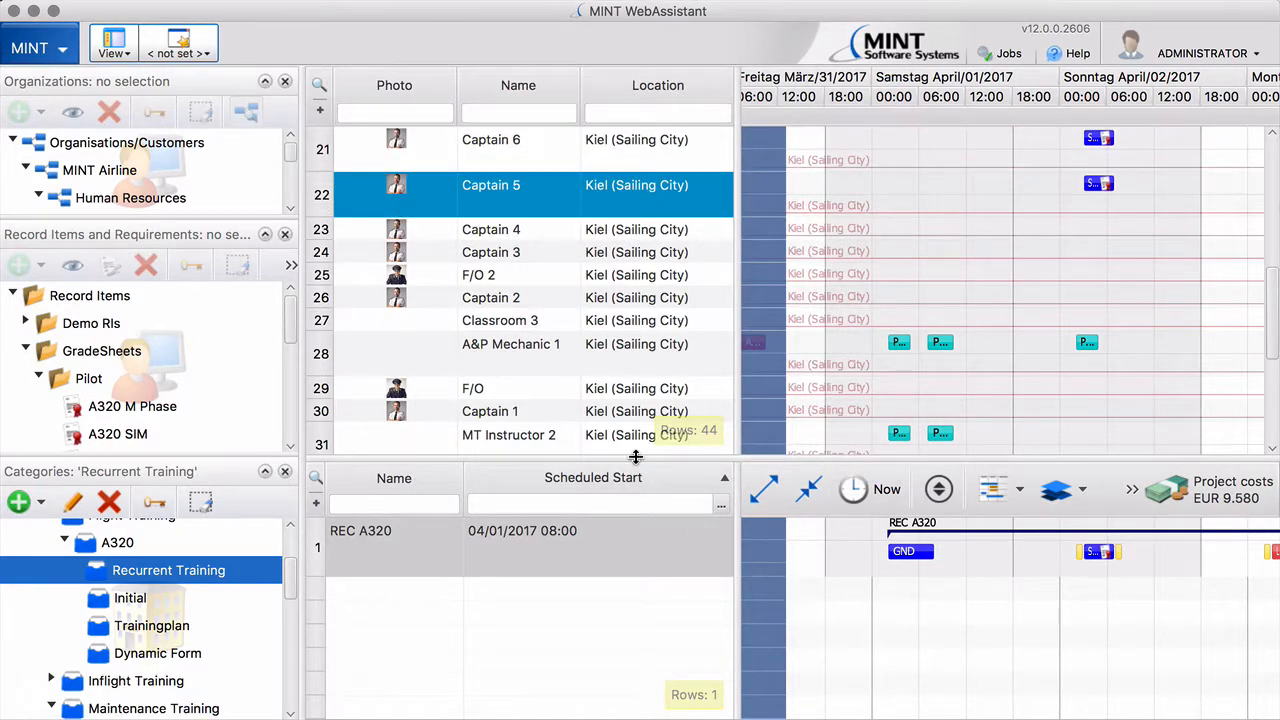
left_click_drag(640, 462, 643, 272)
right_click(567, 355)
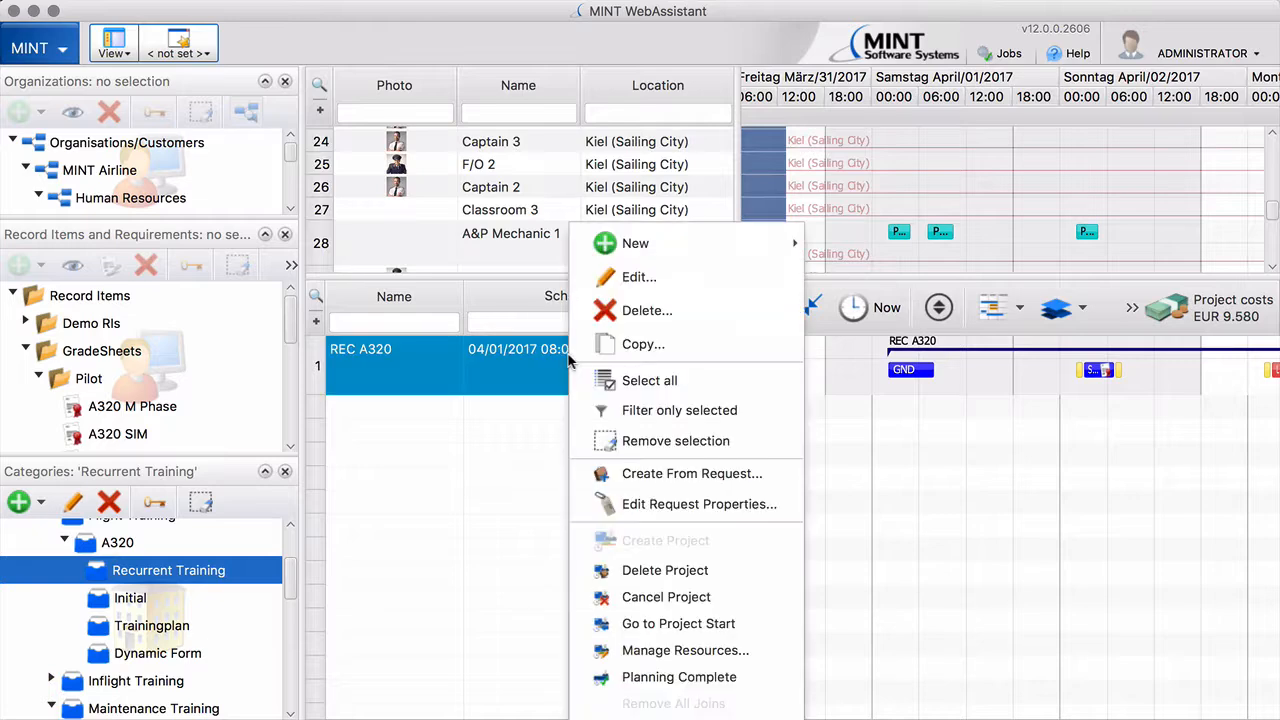
Set Planning Complete on the REC A320 project with a 04/27/2017 deadline
left_click(654, 677)
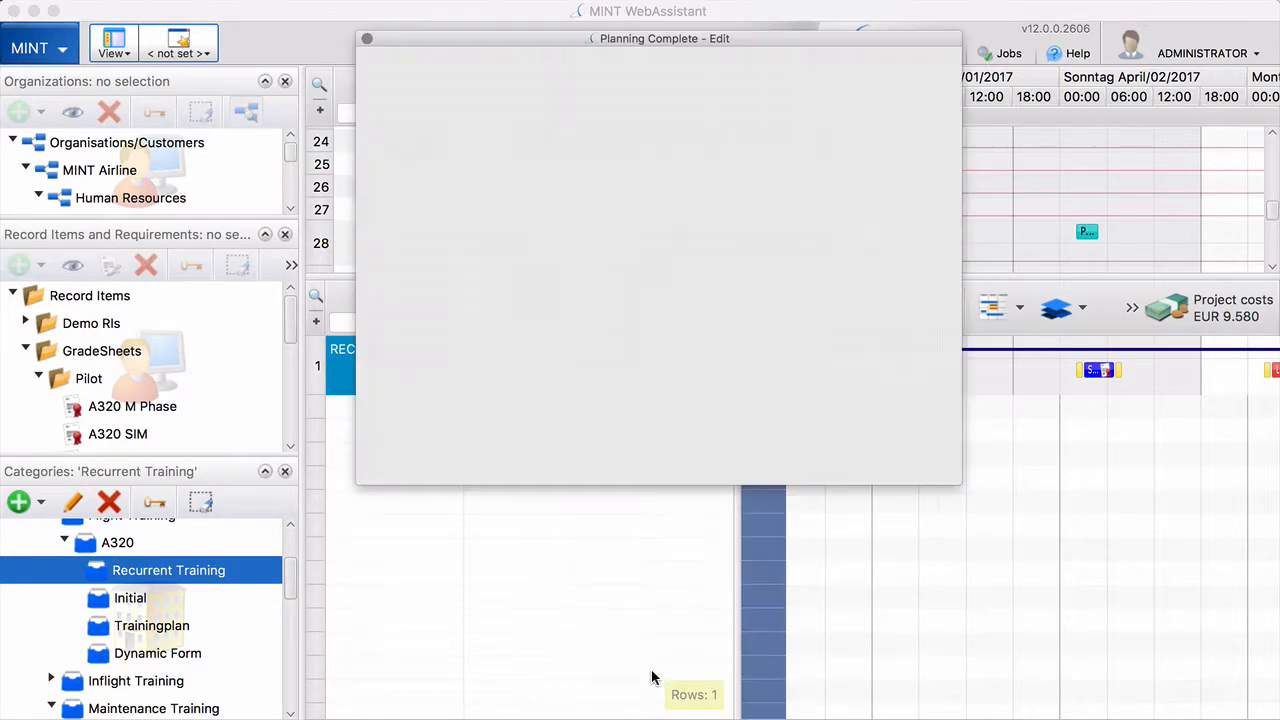
left_click(658, 302)
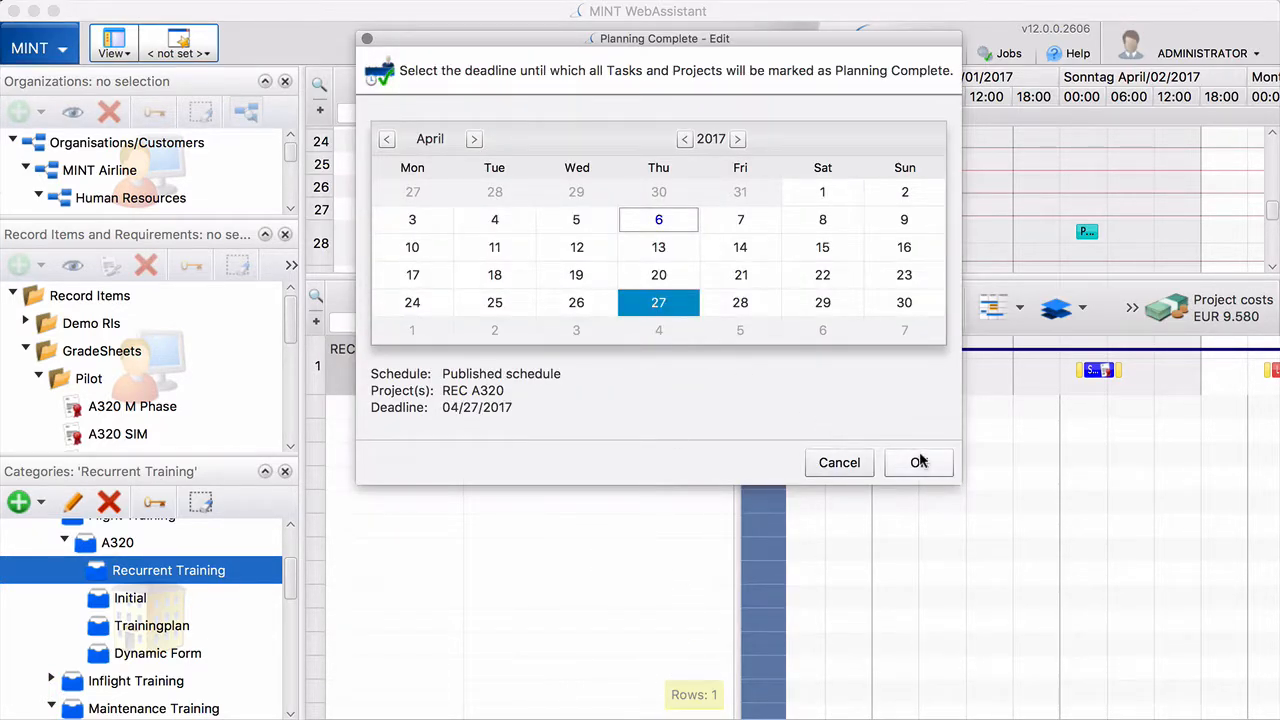
left_click(919, 461)
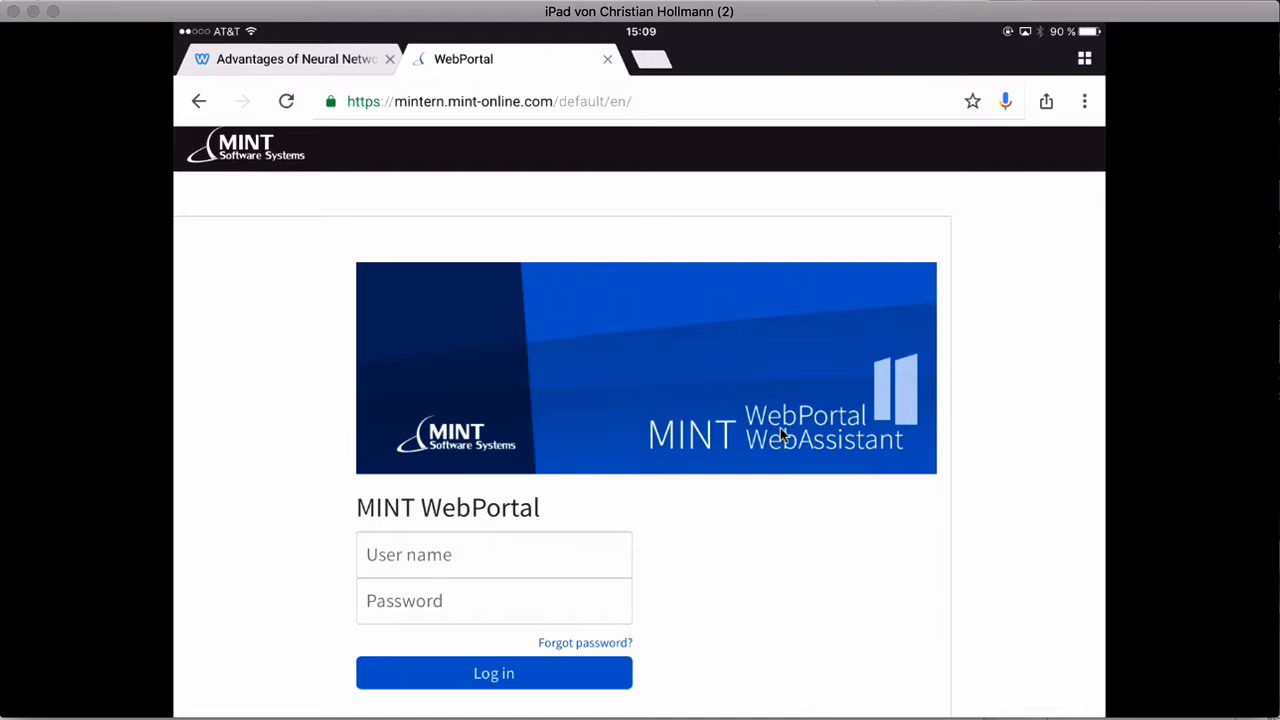
Log in to MINT WebPortal with the user name and password, then list the Captain 5 and Captain 6 A320 SIM sign-offs
left_click(494, 555)
type("mc")
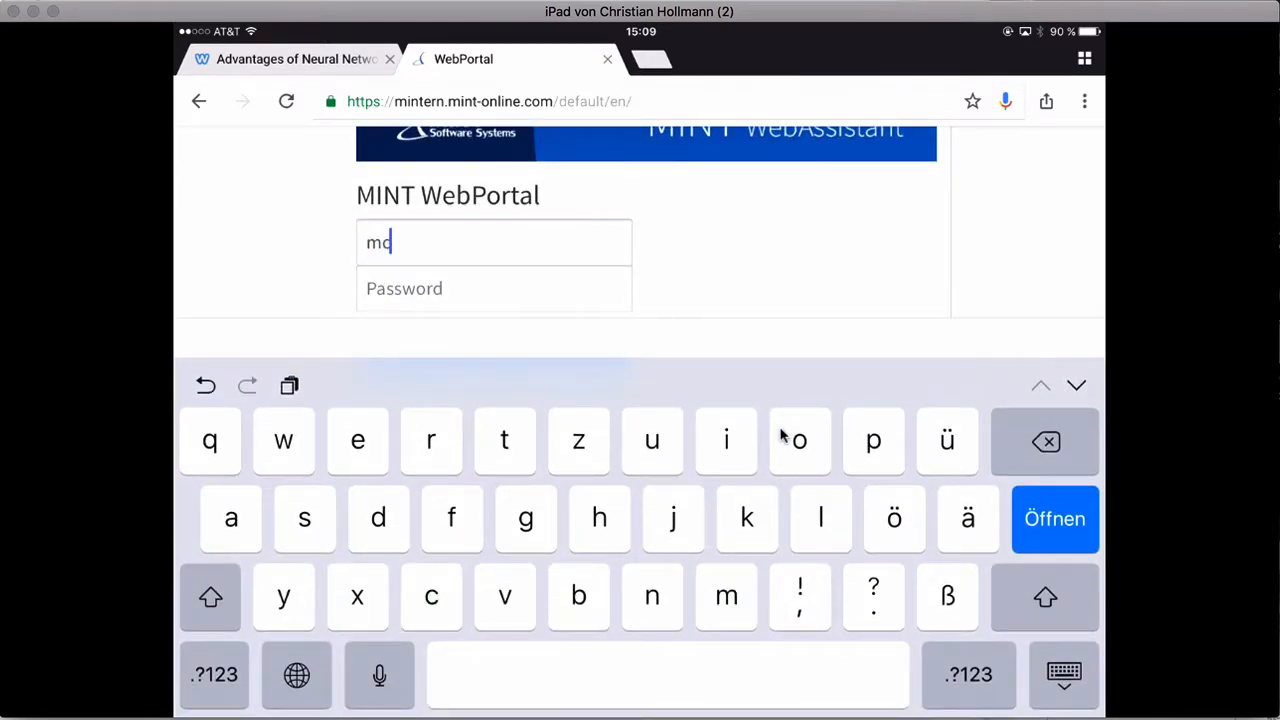
type("gowan")
key("Tab")
type("mint")
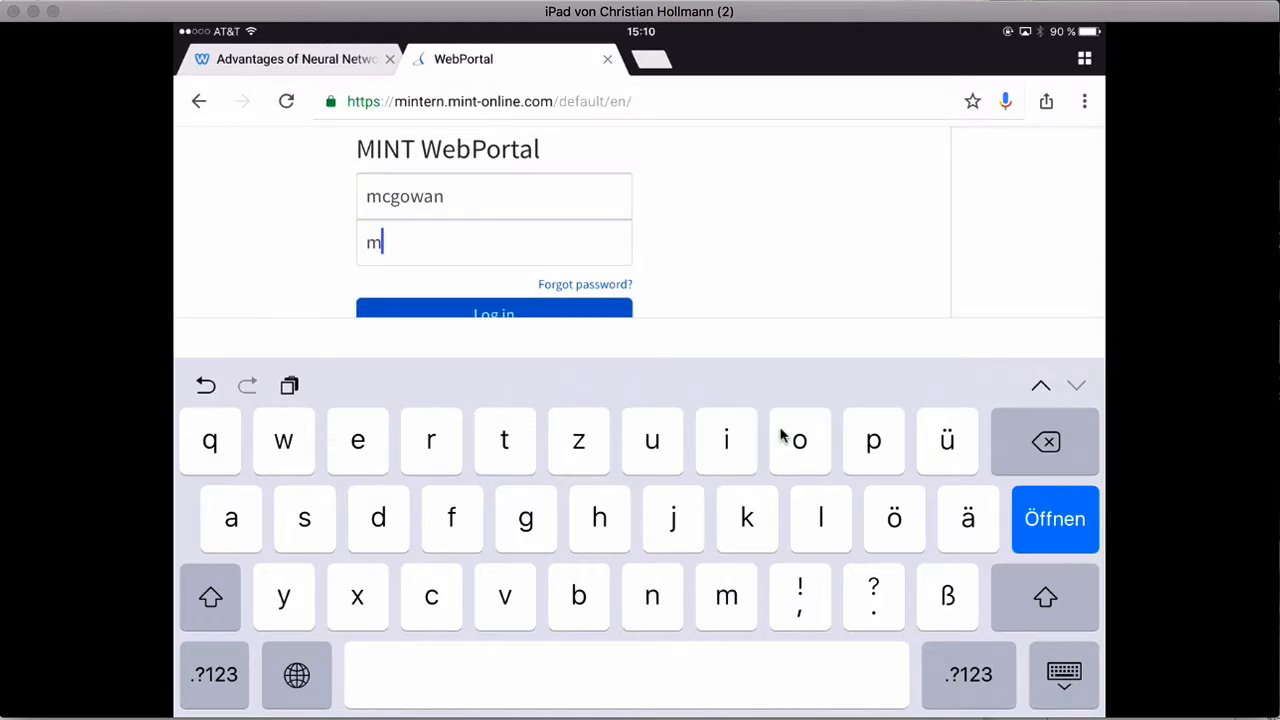
key("Return")
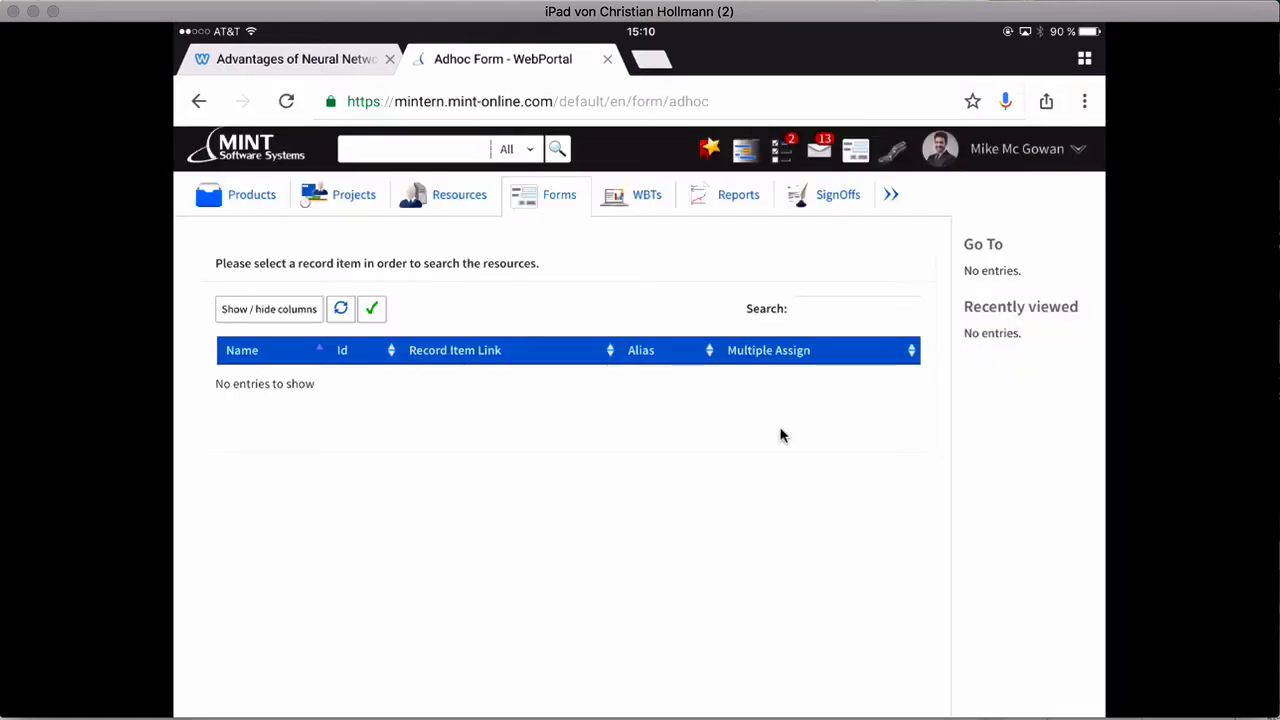
left_click(837, 194)
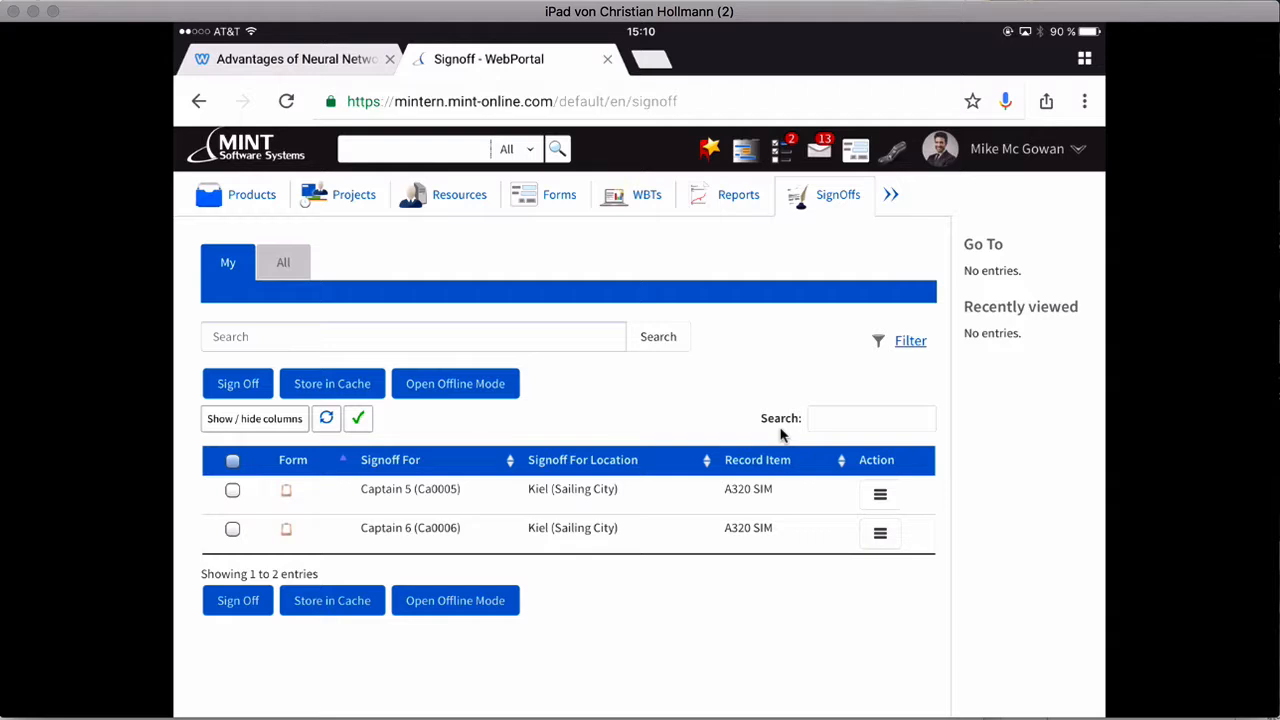
Select both A320 SIM sign-offs and open them together in the A320 Simulator Gradesheet
left_click(232, 461)
left_click(238, 384)
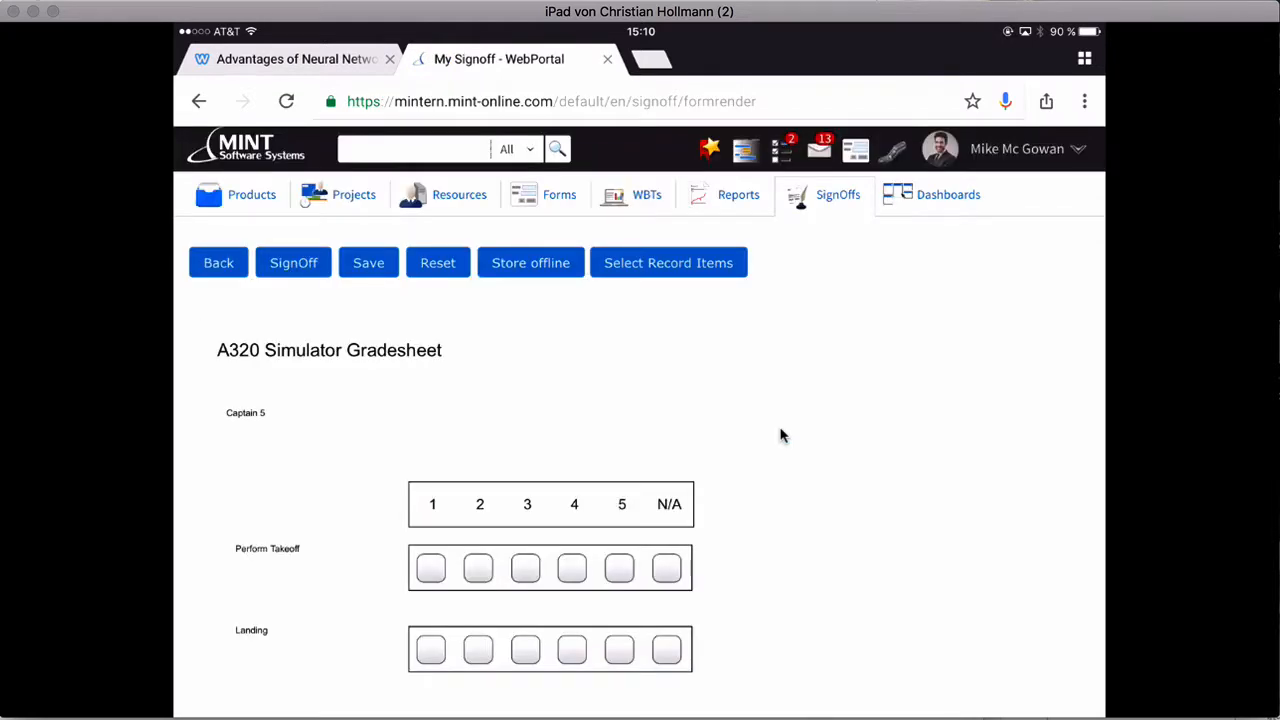
scroll(783, 435, "down", 2)
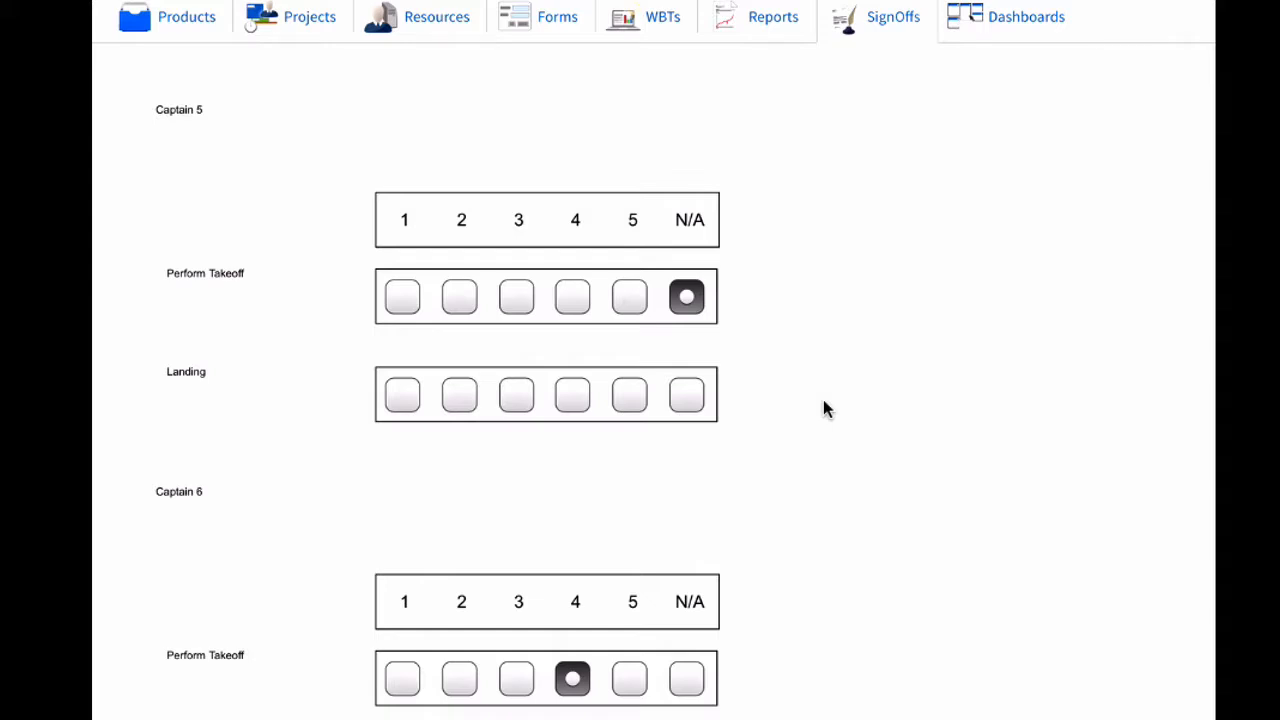
scroll(823, 408, "down", 4)
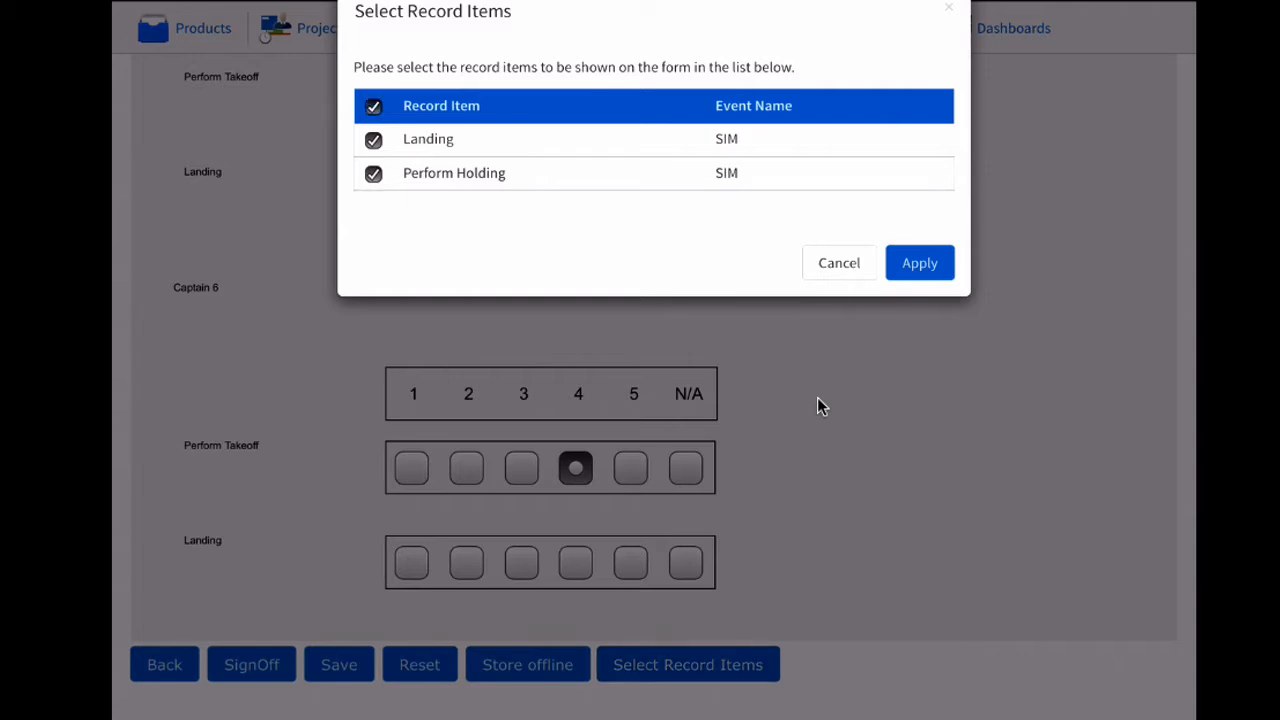
Apply the Landing and Perform Holding record items, then grade Perform Holding 4 for Captain 6 and N/A for Captain 5
key("Return")
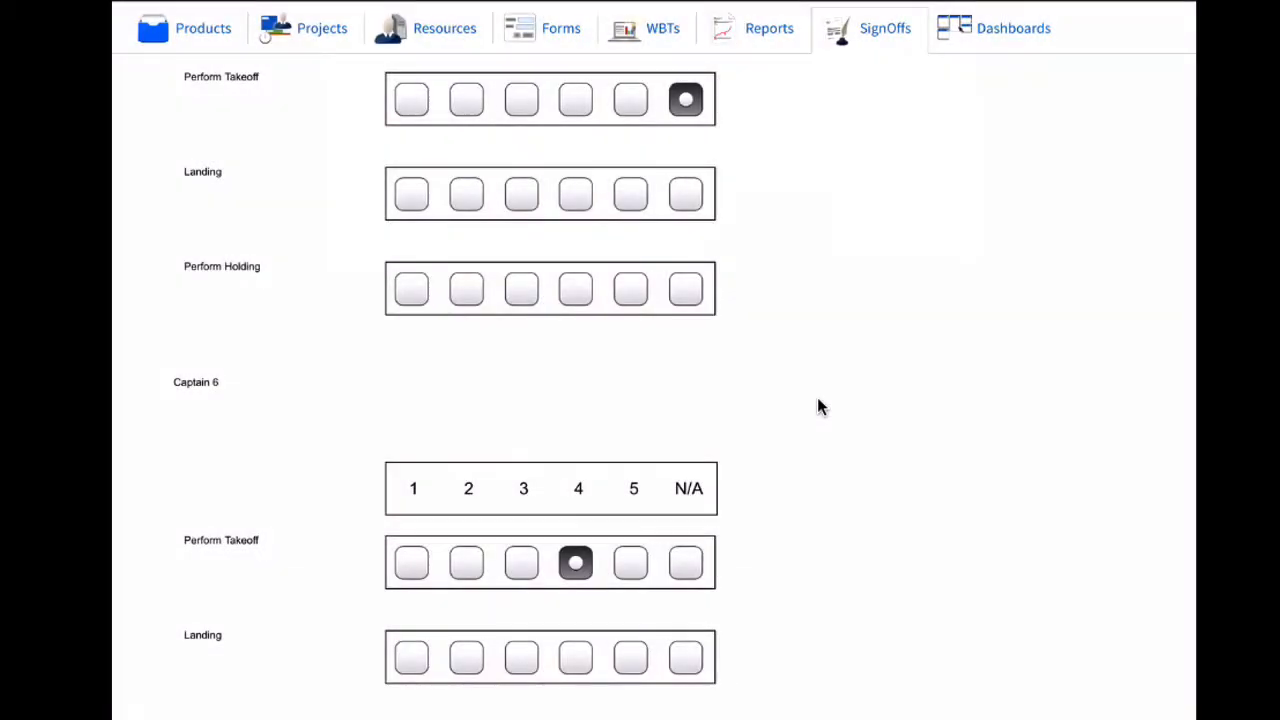
scroll(818, 400, "down", 3)
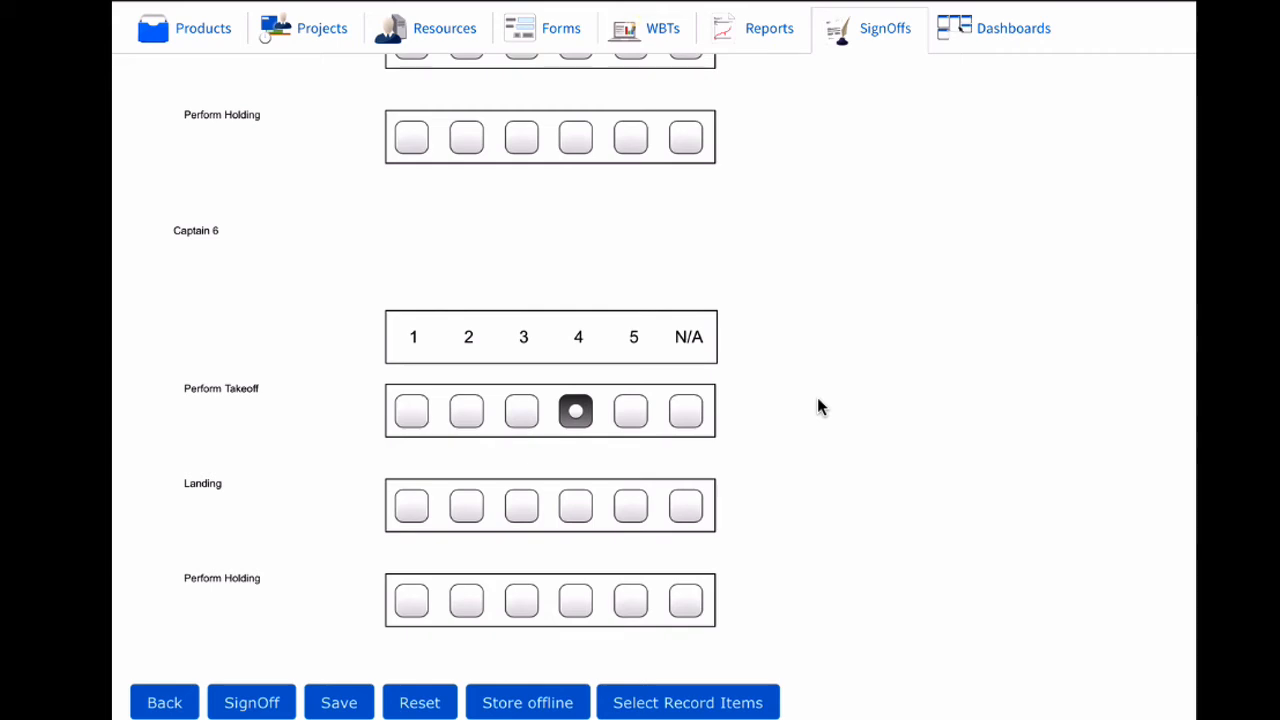
left_click(576, 601)
scroll(817, 397, "up", 3)
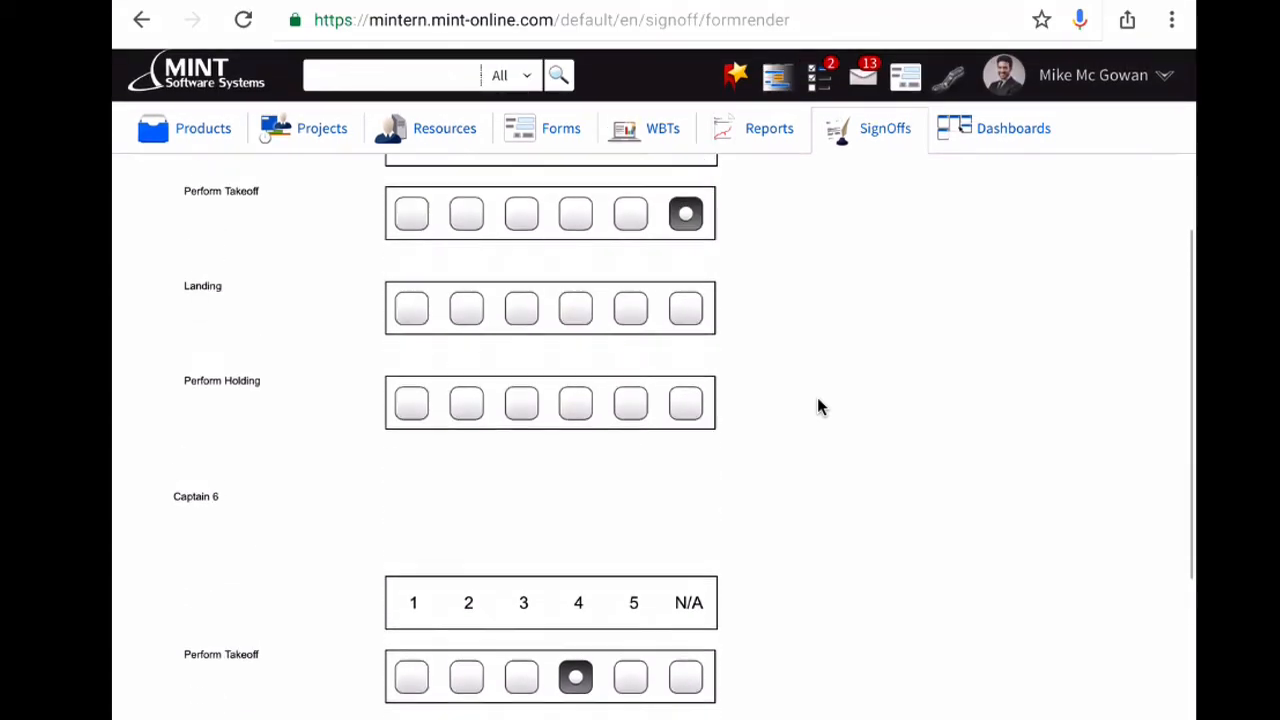
scroll(817, 399, "up", 3)
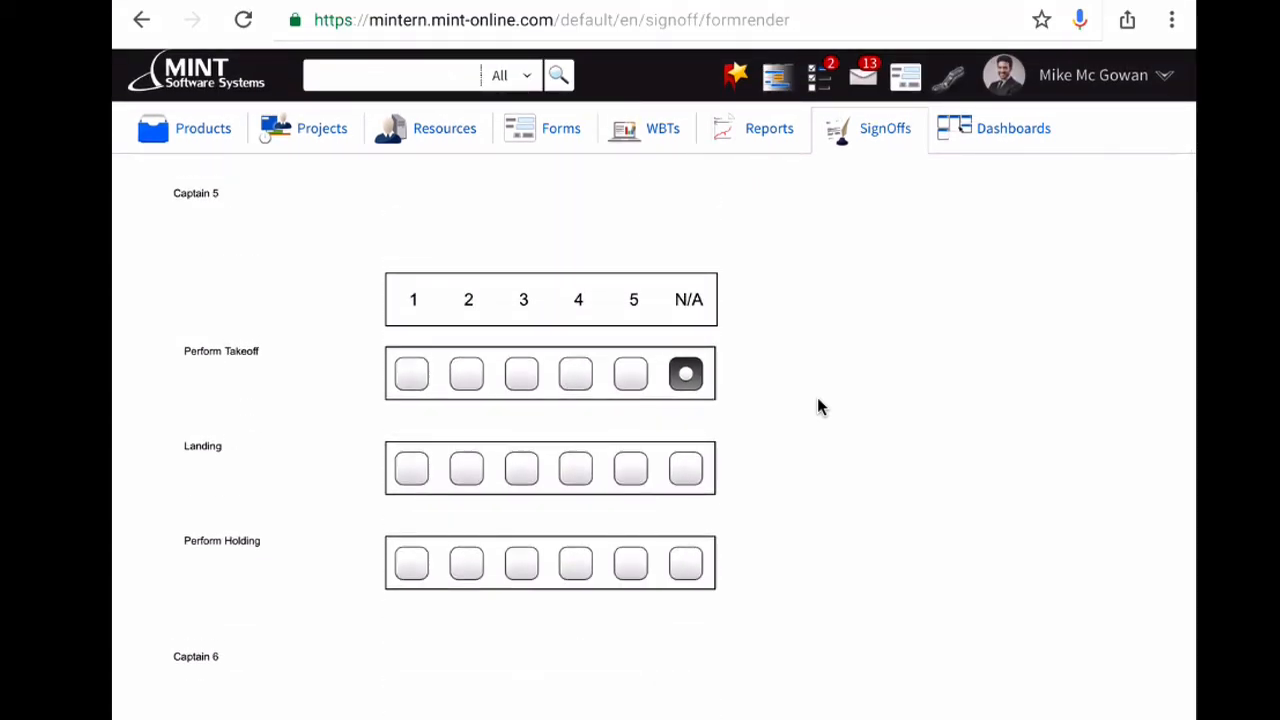
left_click(686, 563)
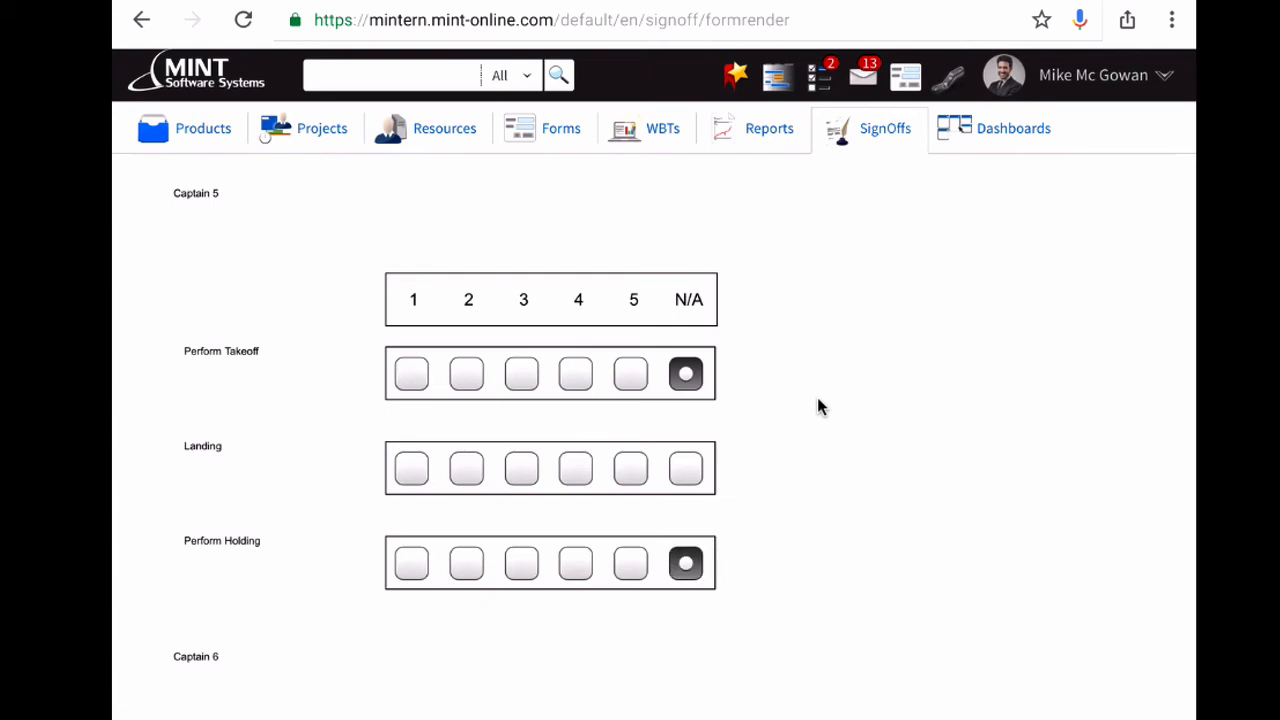